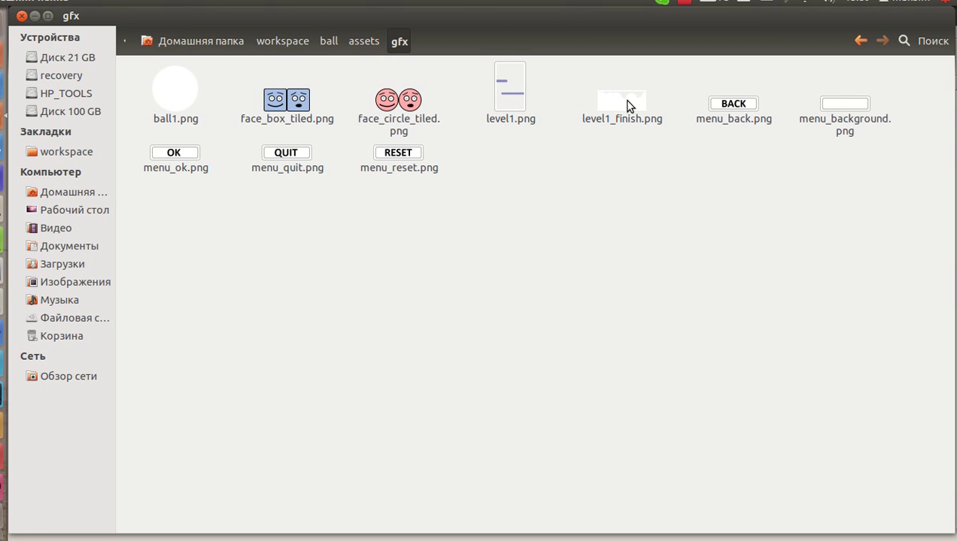
Preview the images level1.png and level1_finish.png from the gfx folder, then close the image viewer
right_click(509, 88)
click(521, 98)
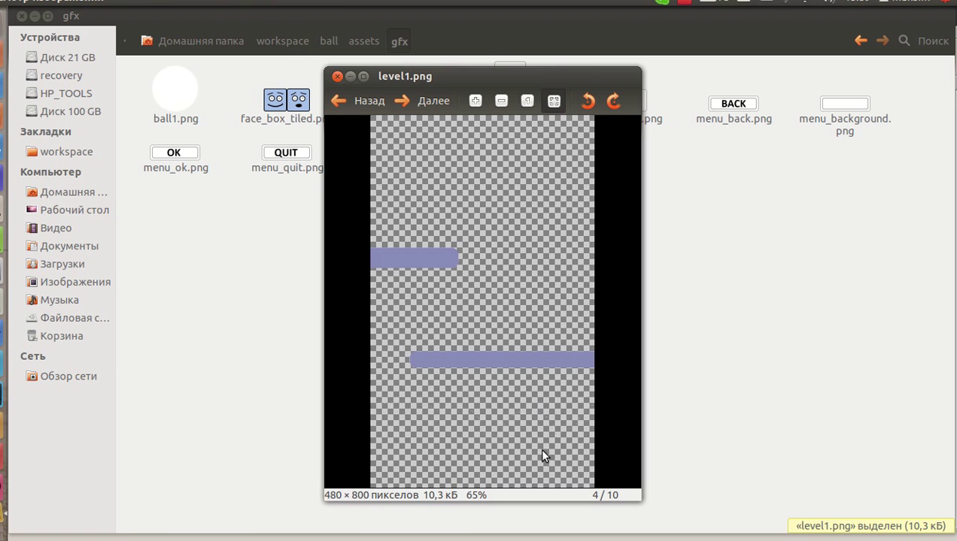
click(419, 102)
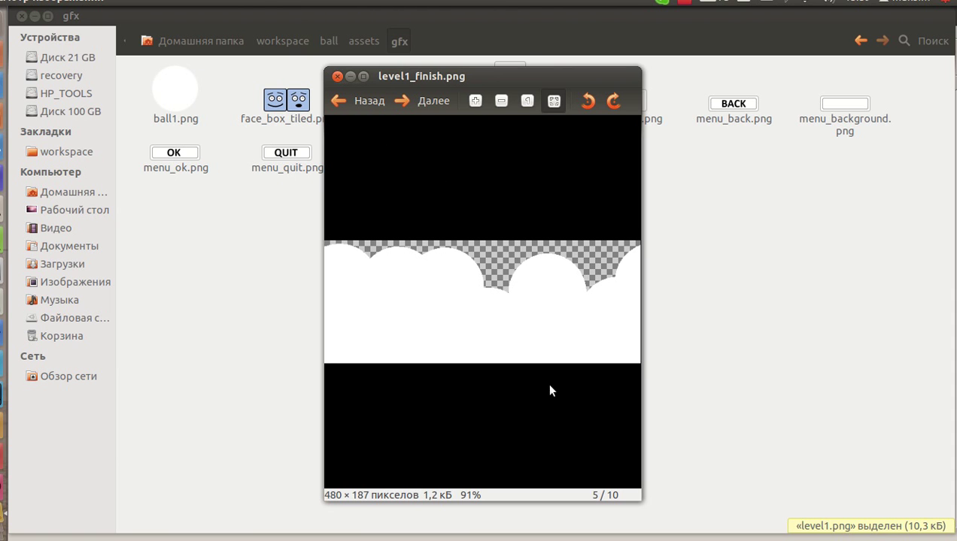
click(337, 77)
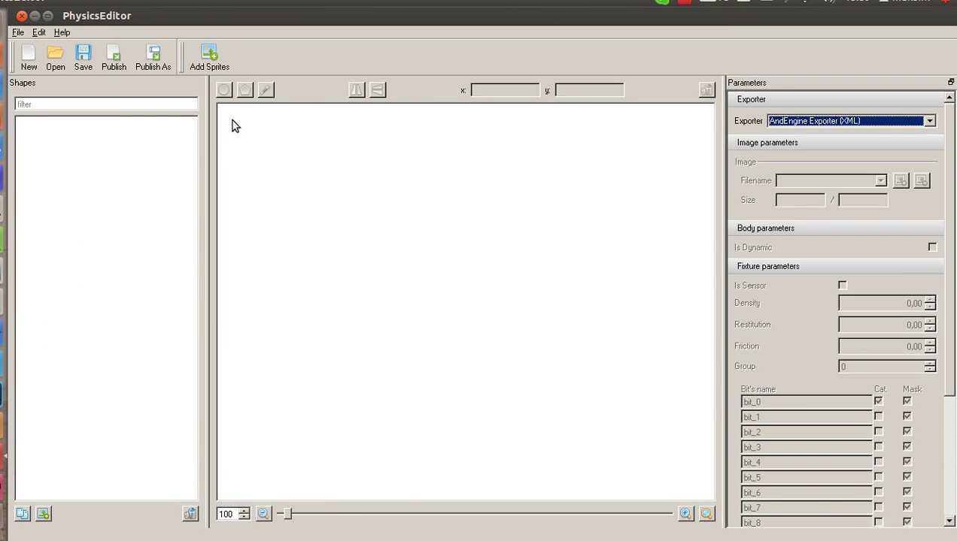
Switch to PhysicsEditor and check its version information
click(63, 33)
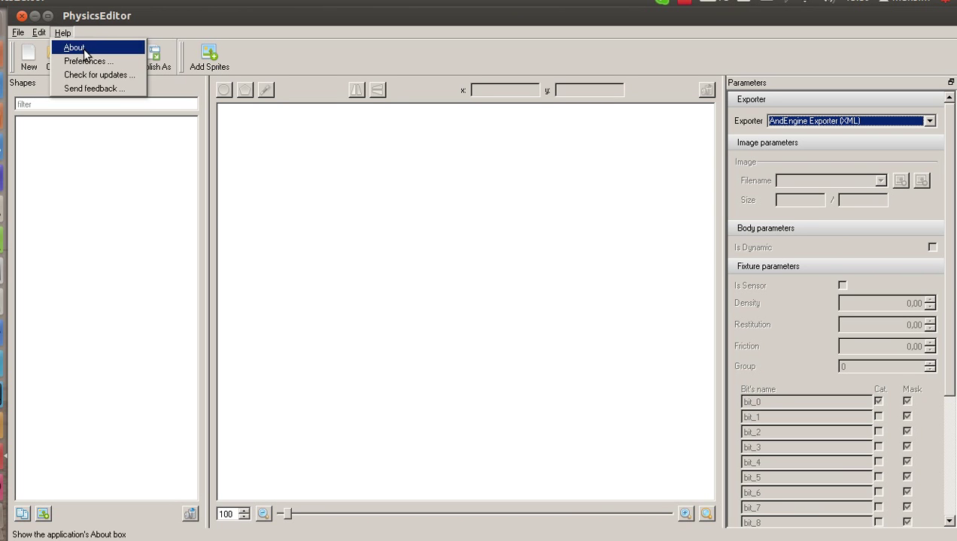
click(83, 49)
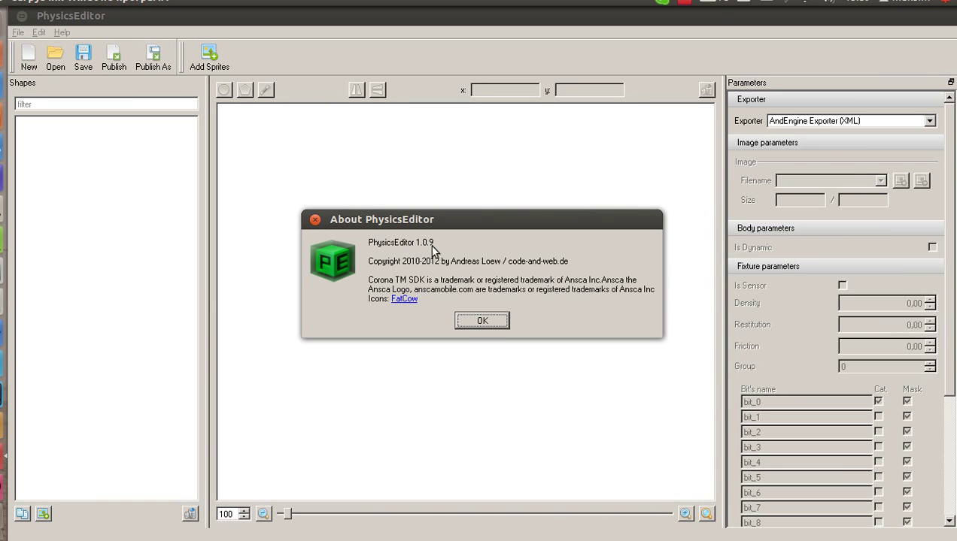
click(485, 321)
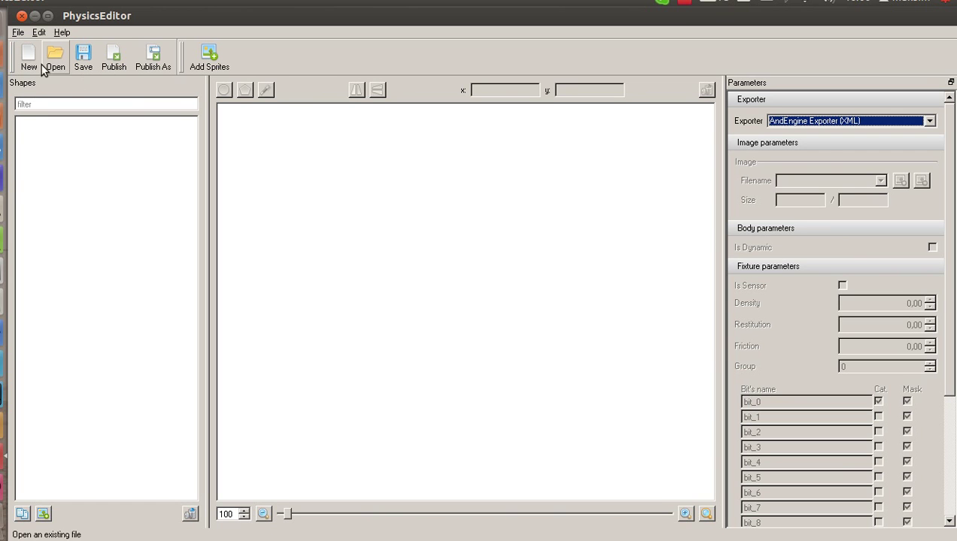
Add level1.png from the workspace/ball/assets/gfx folder in the home directory as a sprite
click(214, 56)
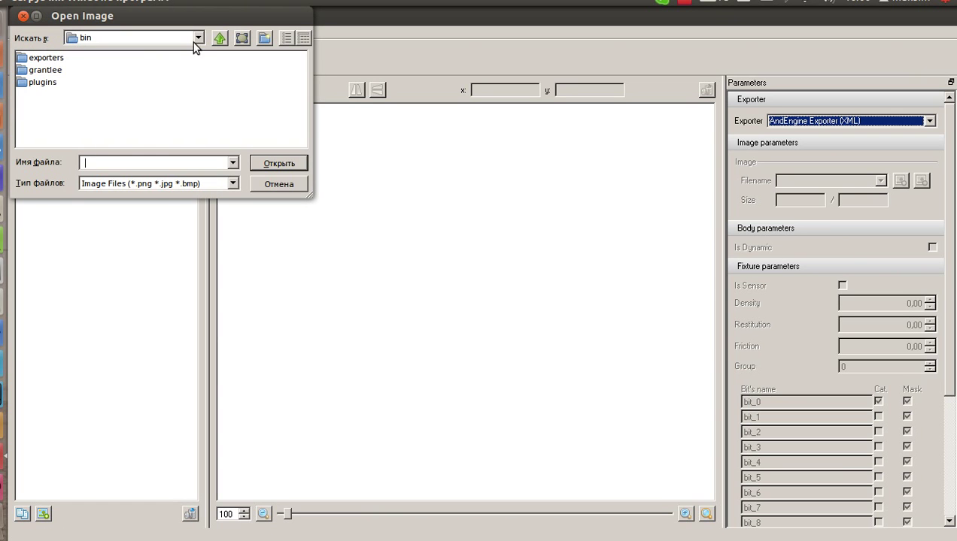
click(195, 39)
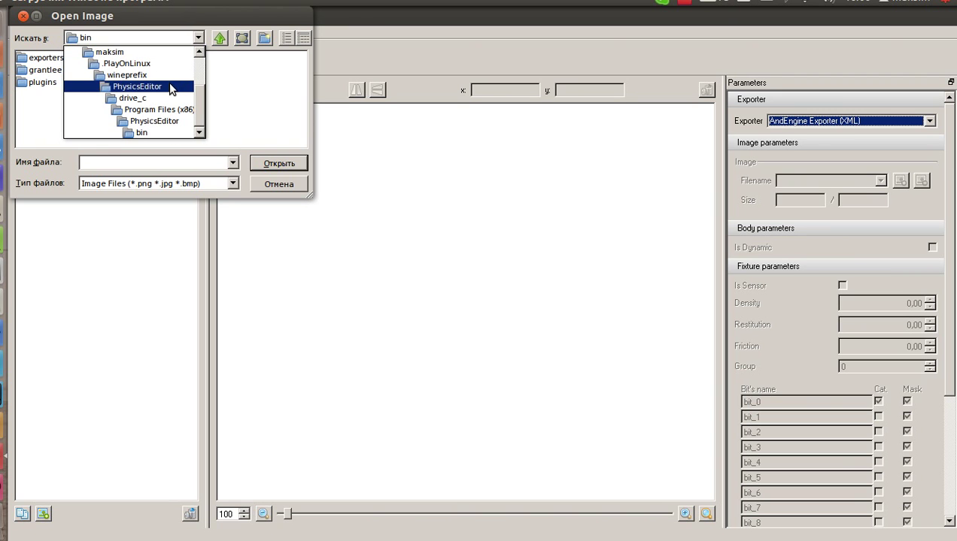
scroll(167, 87, up, 2)
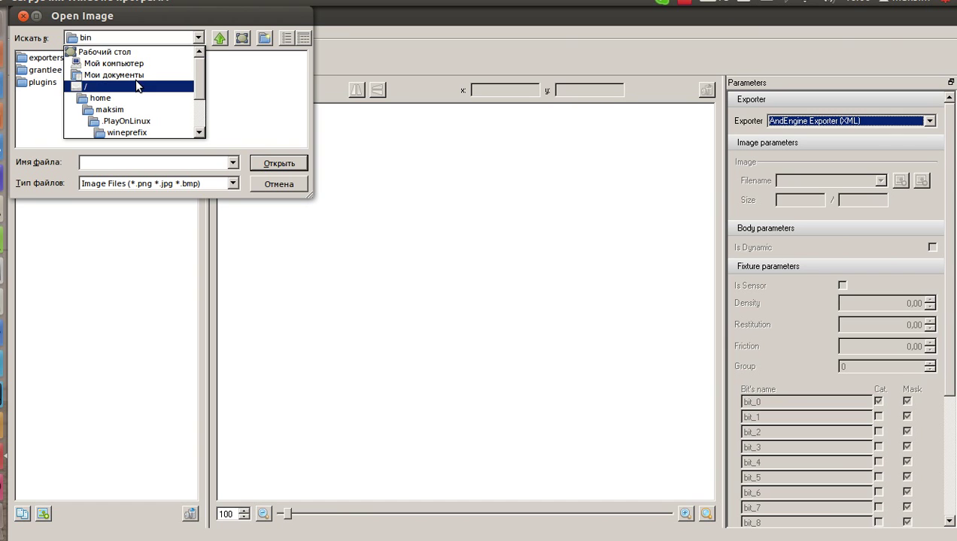
scroll(135, 79, down, 1)
click(133, 75)
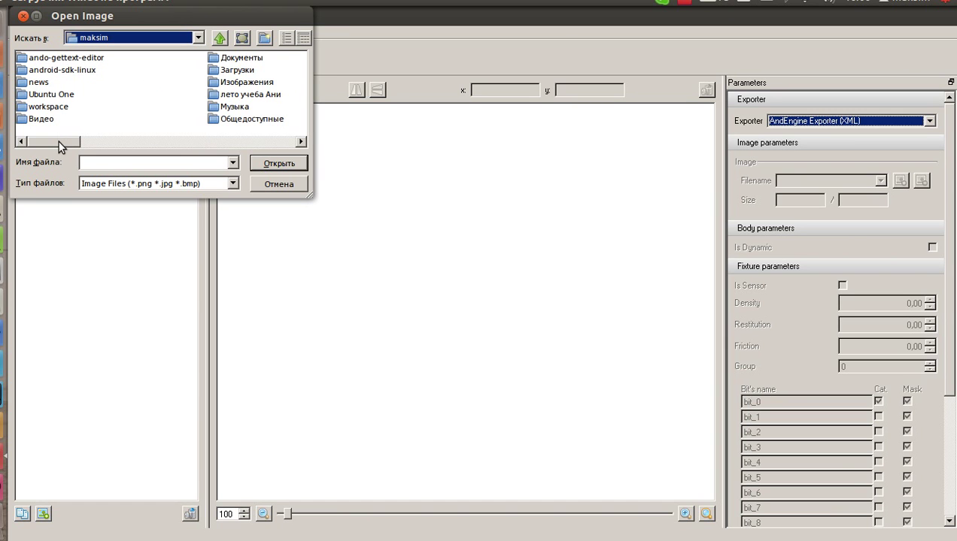
double_click(60, 107)
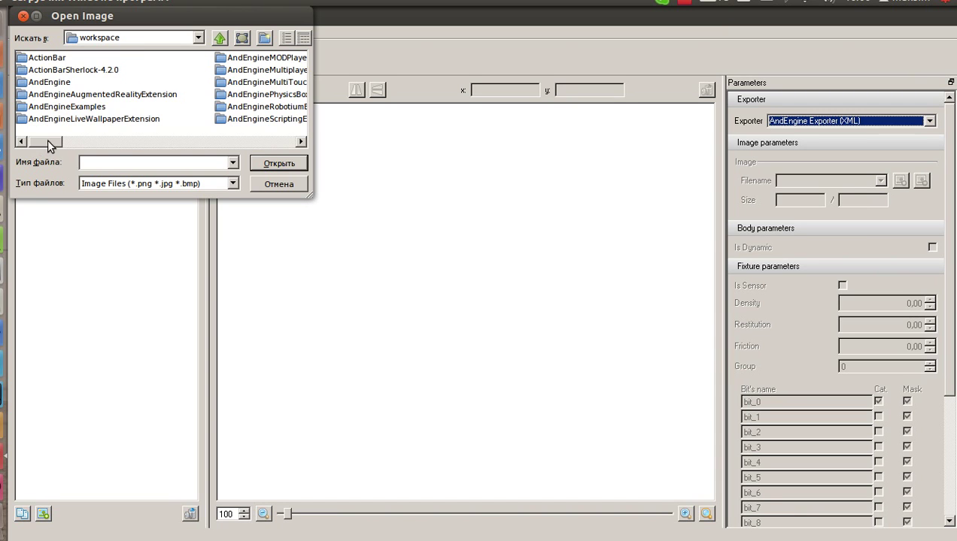
drag(43, 144, 104, 139)
double_click(233, 58)
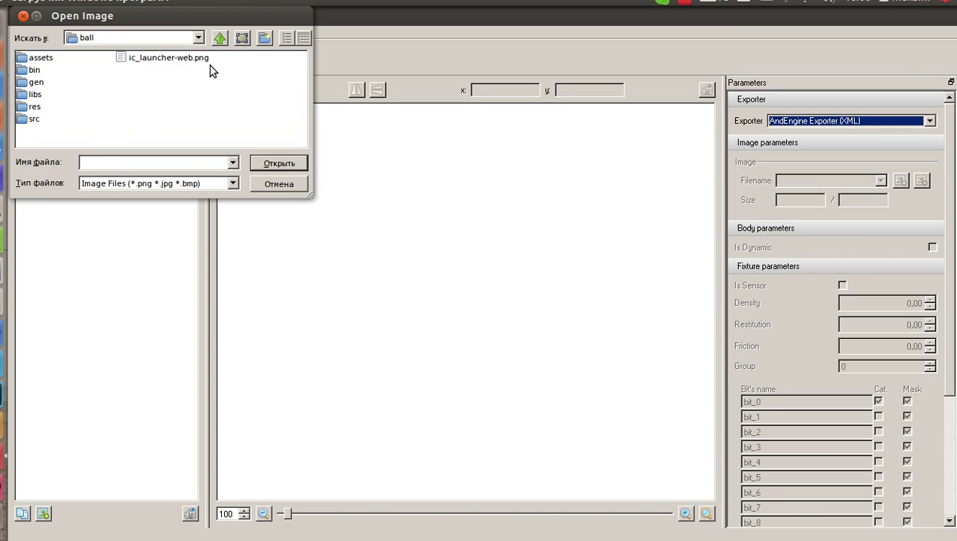
double_click(41, 58)
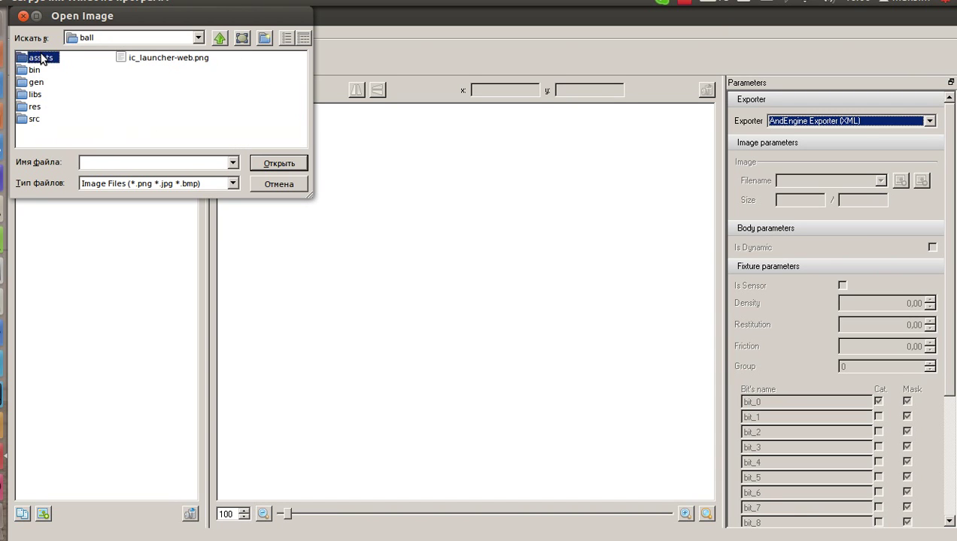
double_click(37, 58)
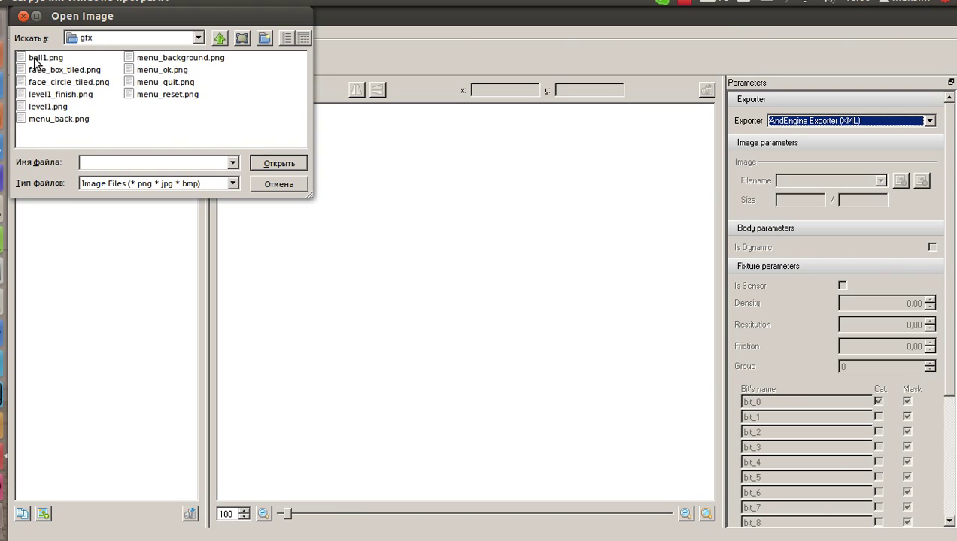
click(60, 106)
click(279, 164)
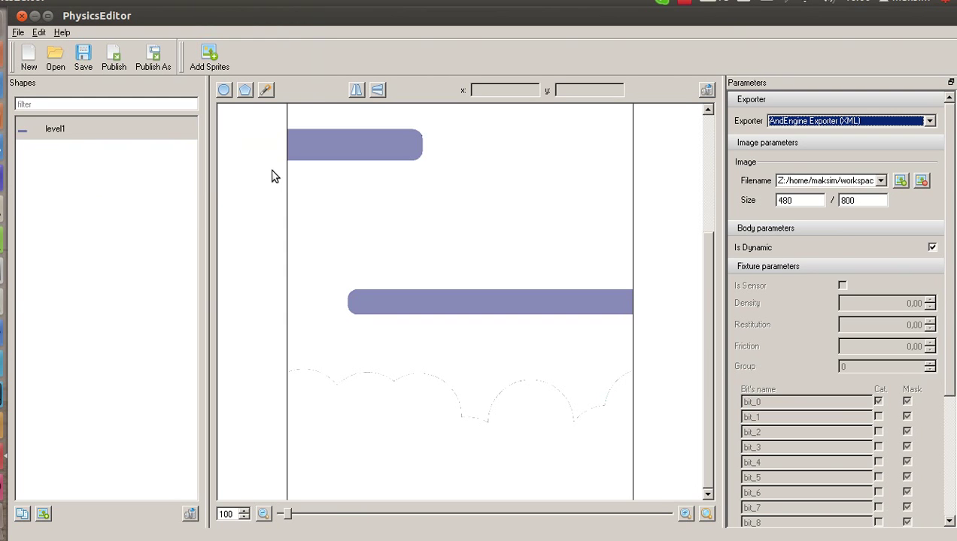
Trace the upper and lower platforms of the level1 sprite into two separate collision polygons
click(265, 91)
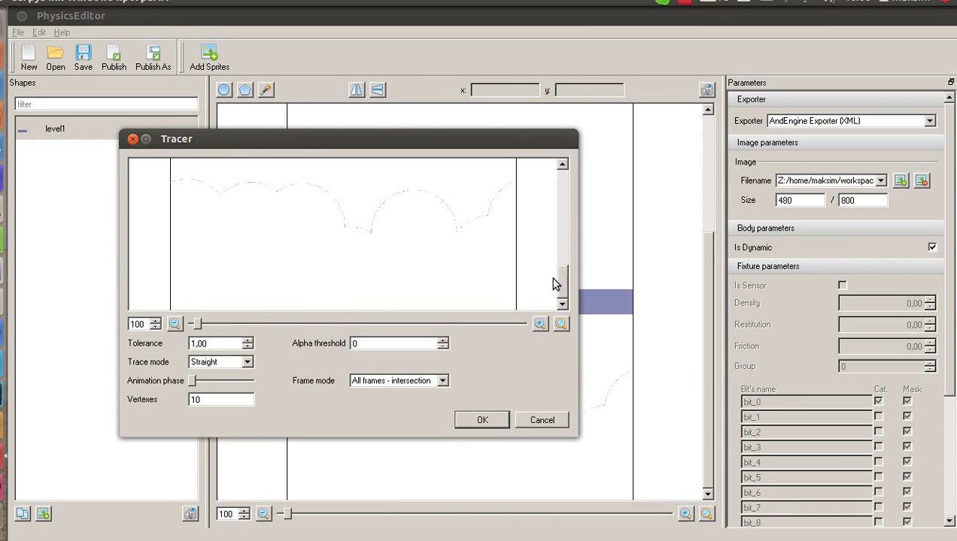
drag(562, 271, 560, 228)
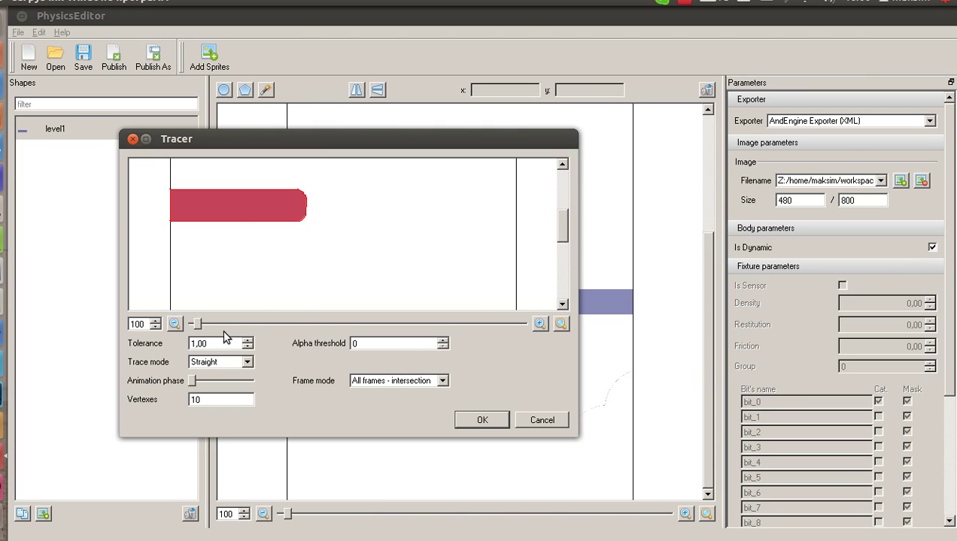
click(491, 418)
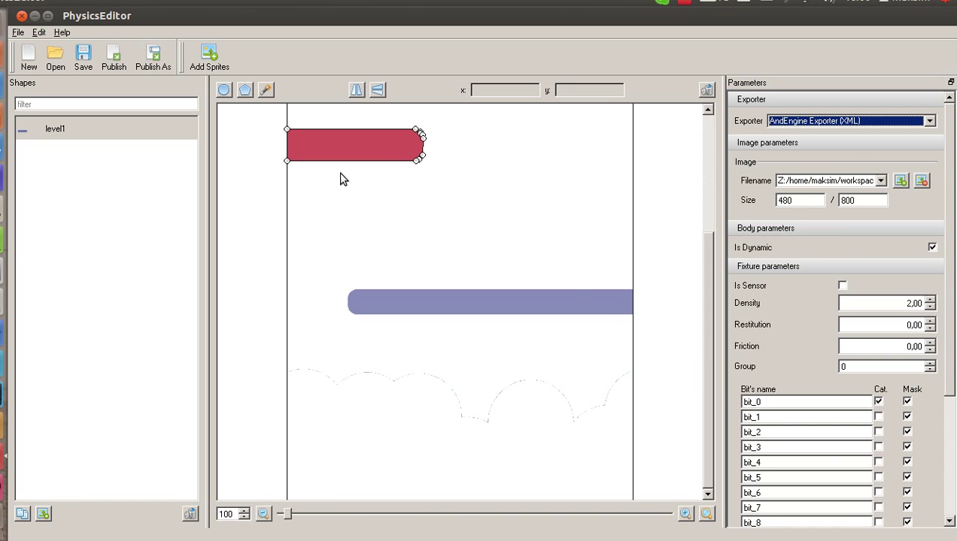
click(265, 89)
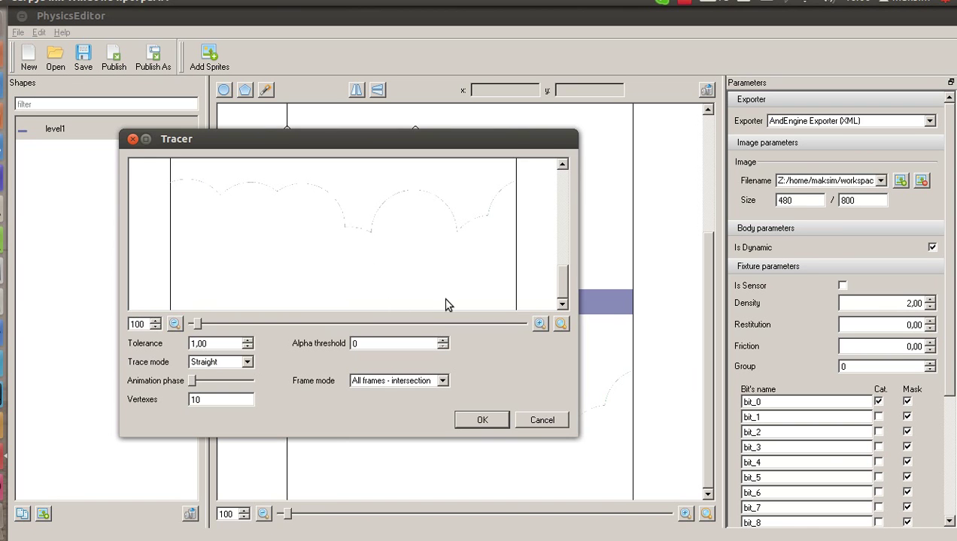
drag(563, 279, 561, 253)
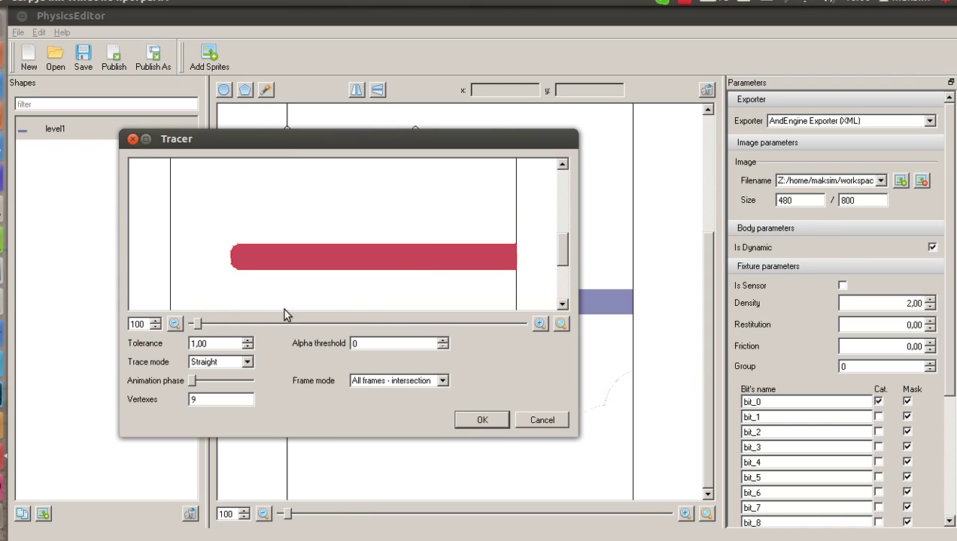
click(473, 423)
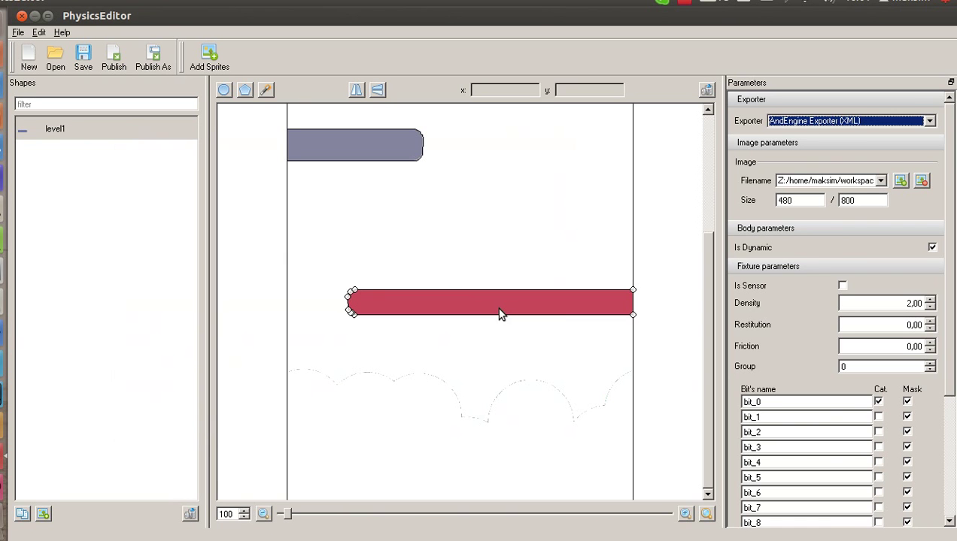
Add level1_finish.png from the gfx folder as a second sprite and trace its cloud outline into a collision polygon
click(103, 126)
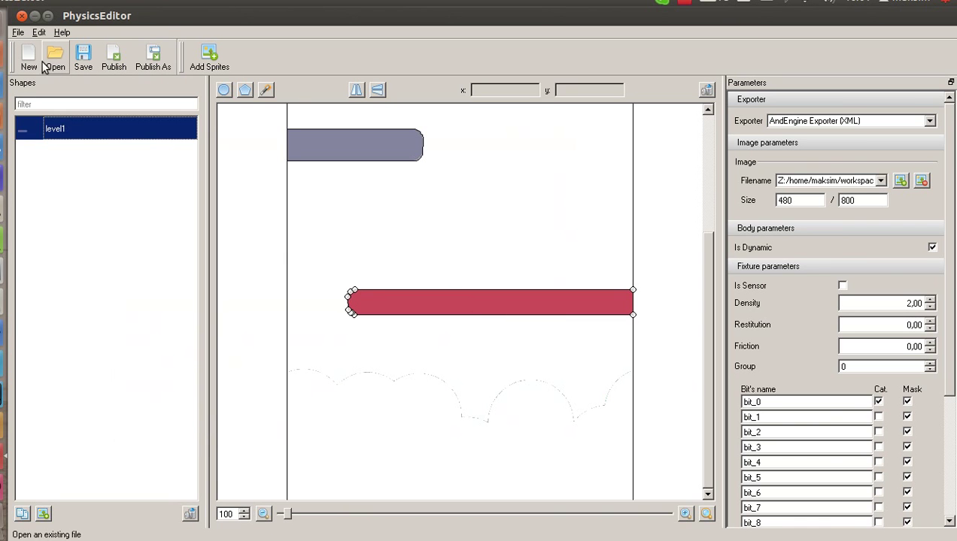
click(211, 56)
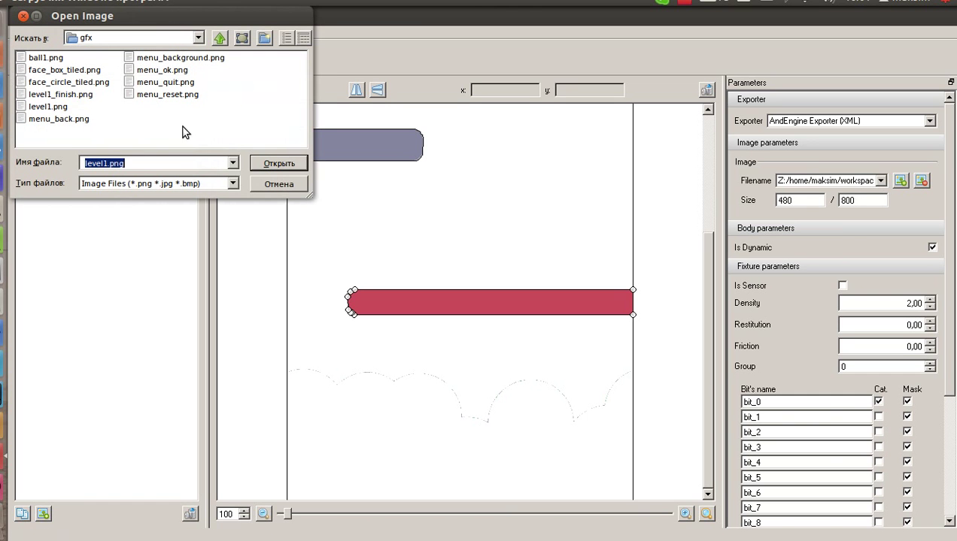
click(68, 95)
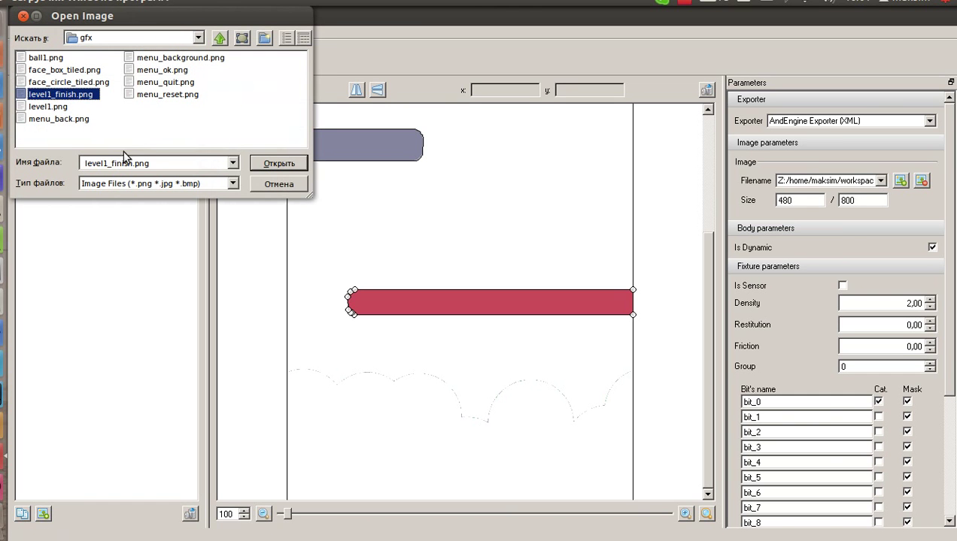
click(282, 165)
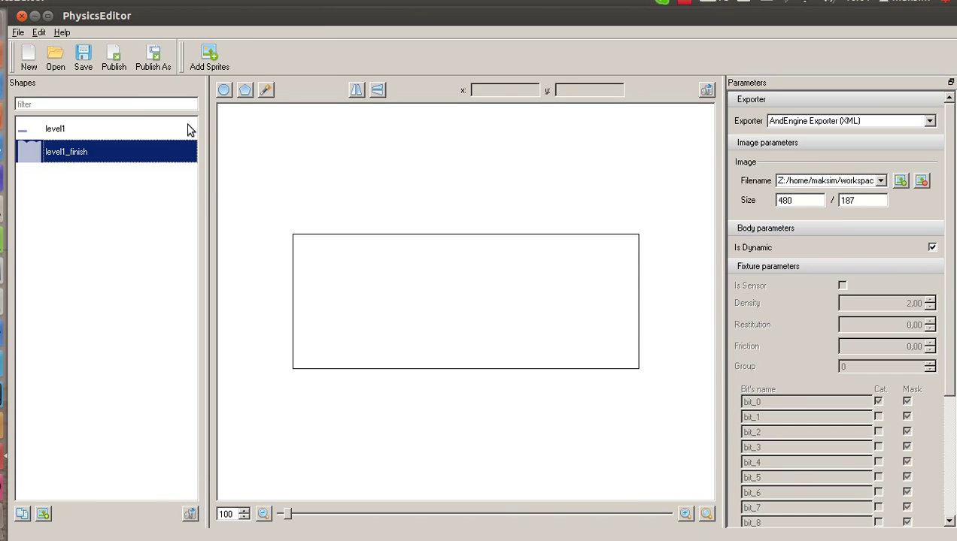
click(265, 89)
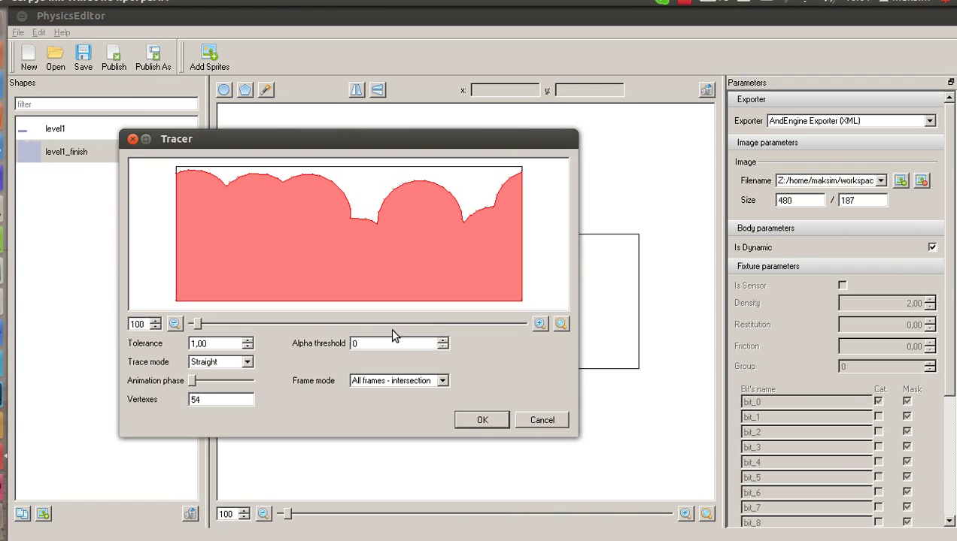
click(484, 419)
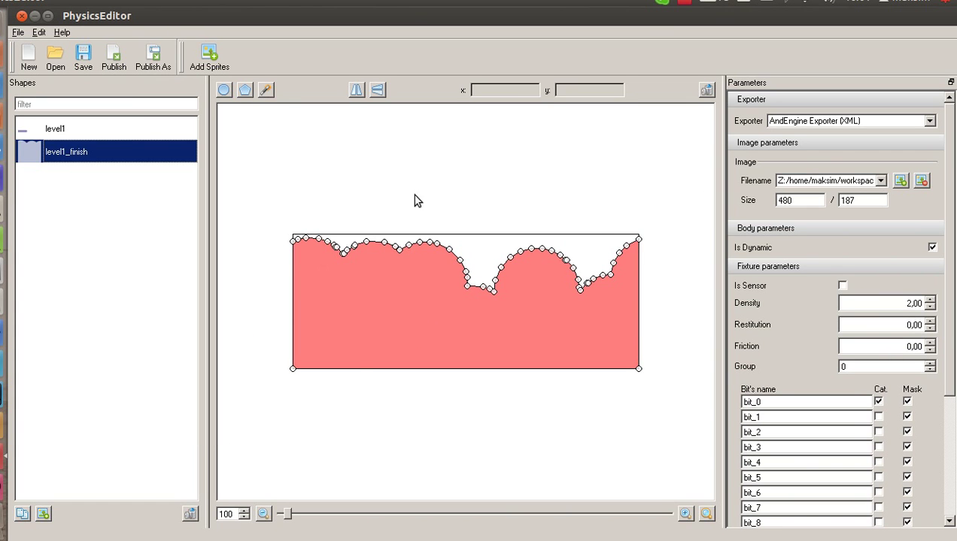
Select the level1 shape and review the available export formats, keeping AndEngine Exporter (XML)
click(116, 133)
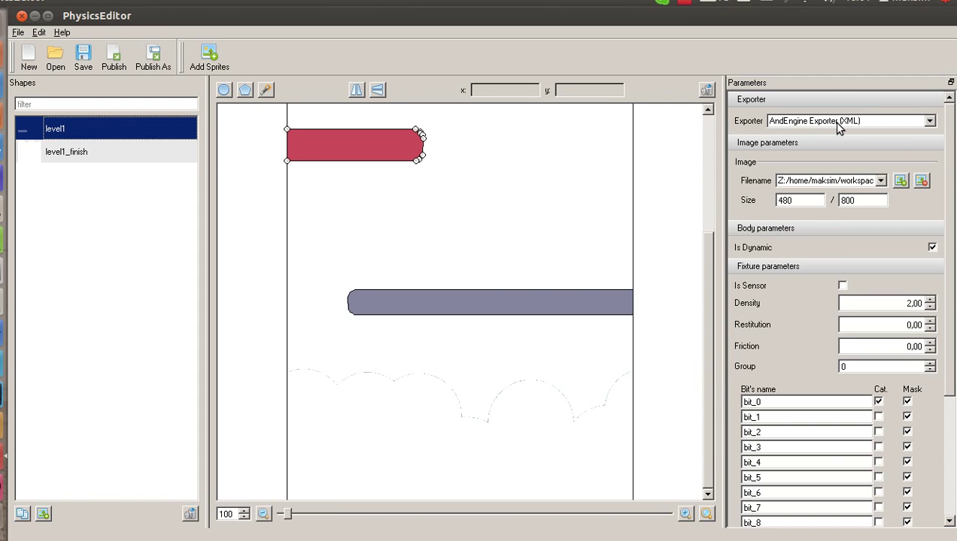
click(935, 122)
click(930, 121)
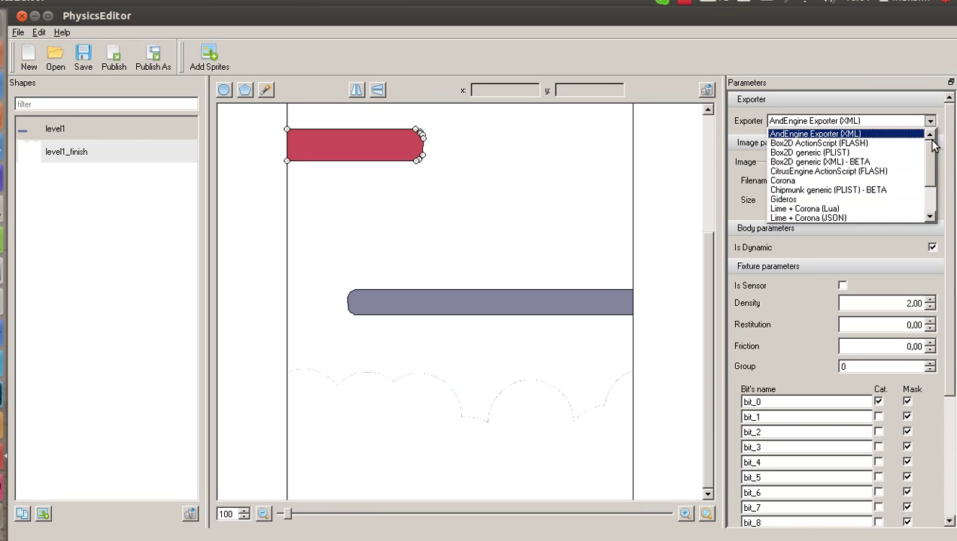
scroll(931, 173, down, 3)
drag(931, 184, 931, 124)
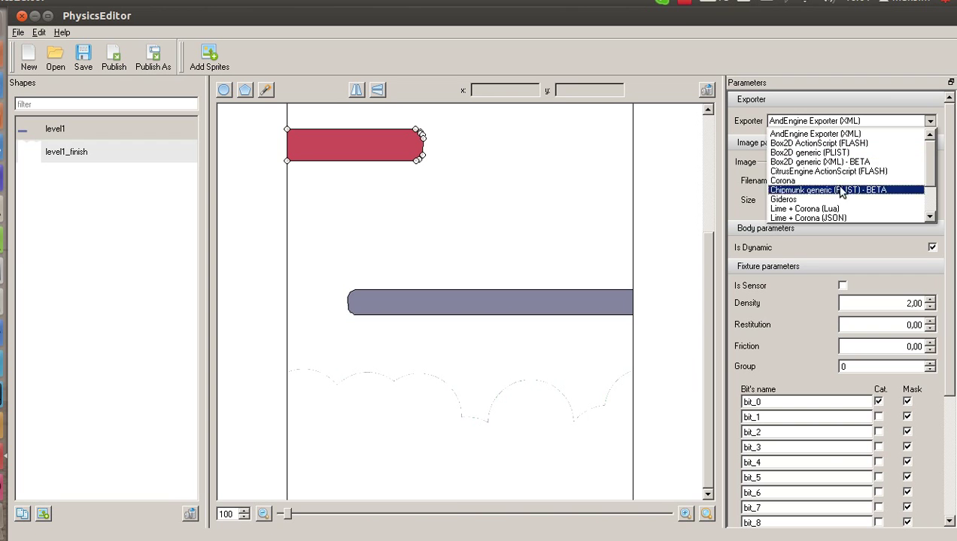
scroll(930, 169, down, 2)
scroll(931, 165, up, 2)
click(930, 121)
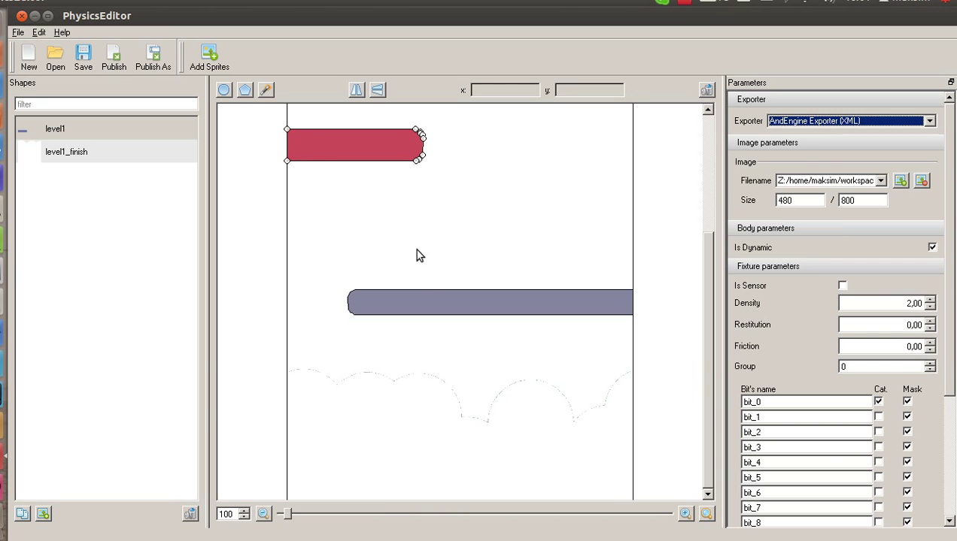
Turn off Is Dynamic for both the level1 and level1_finish bodies
click(932, 247)
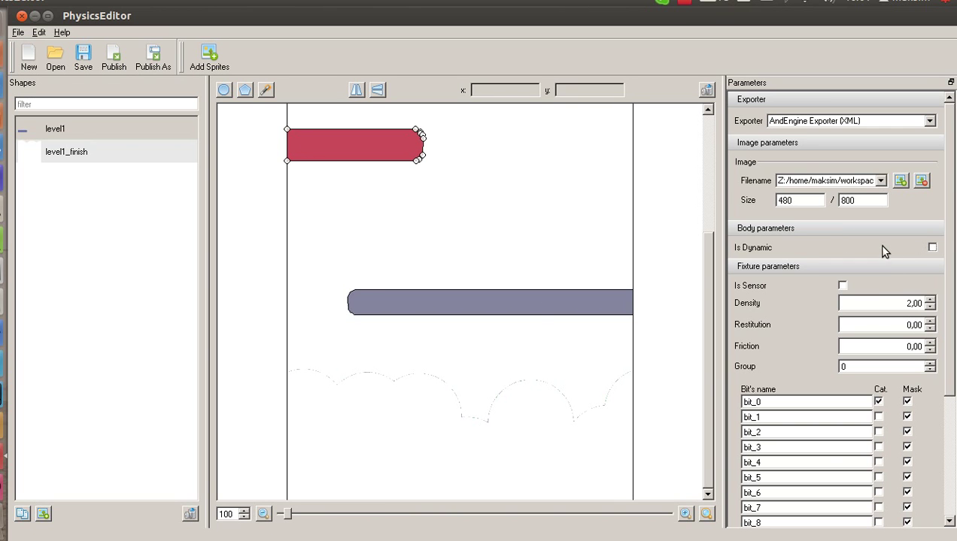
click(77, 152)
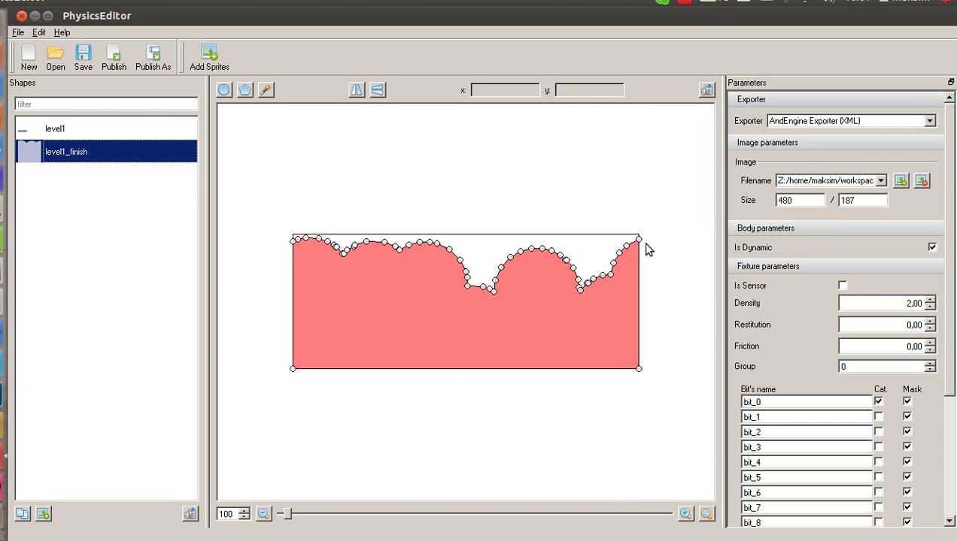
click(931, 248)
click(83, 131)
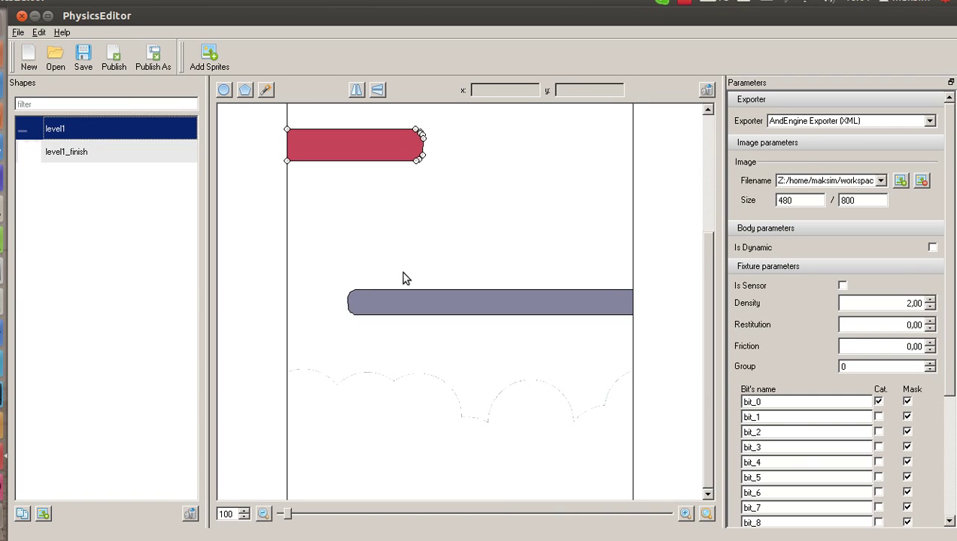
drag(949, 331, 955, 307)
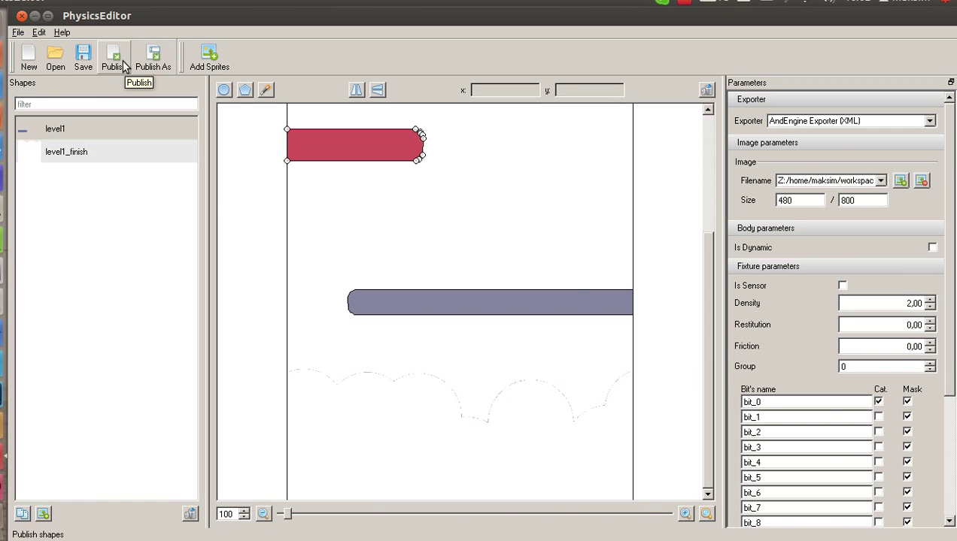
Start publishing to a chosen file and browse to the workspace/ball/assets/shapes folder
click(150, 55)
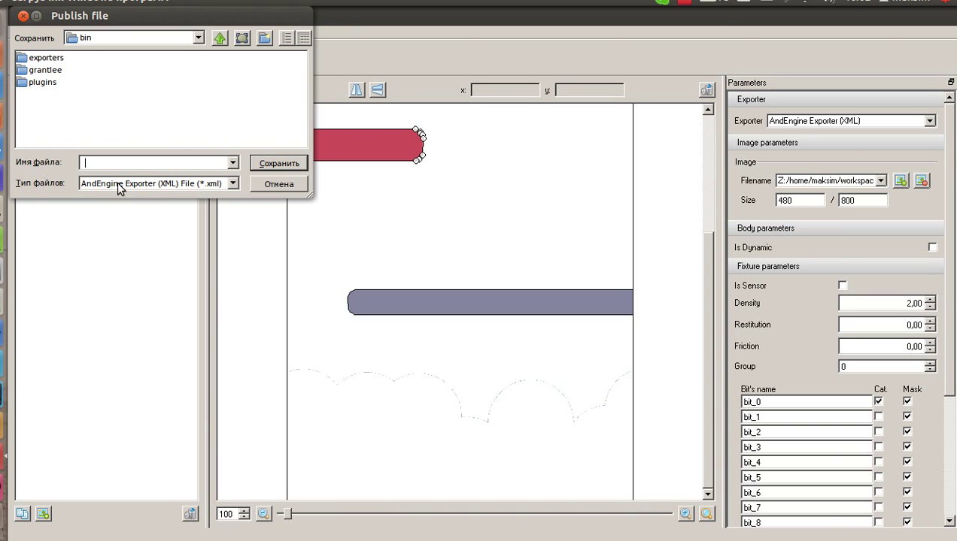
click(198, 38)
scroll(165, 70, up, 1)
scroll(166, 70, up, 1)
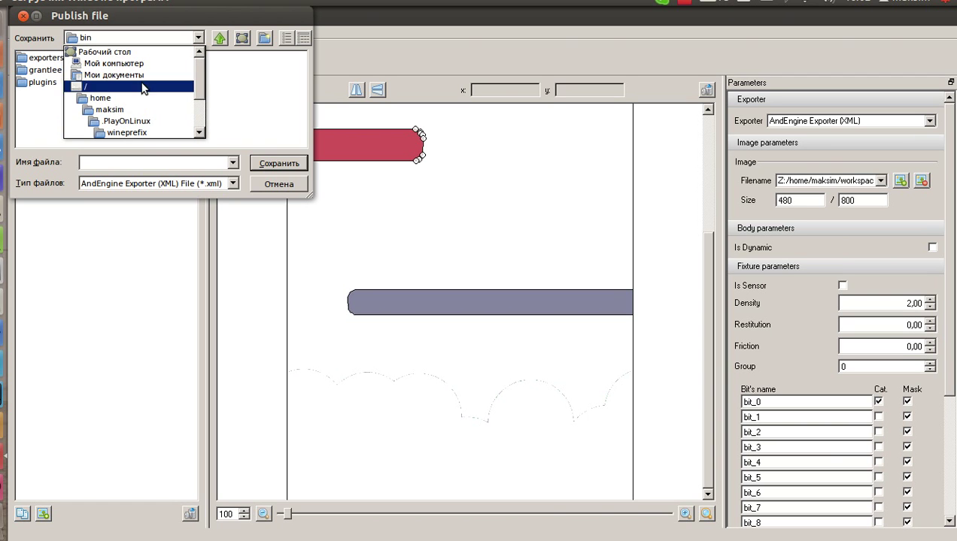
click(113, 110)
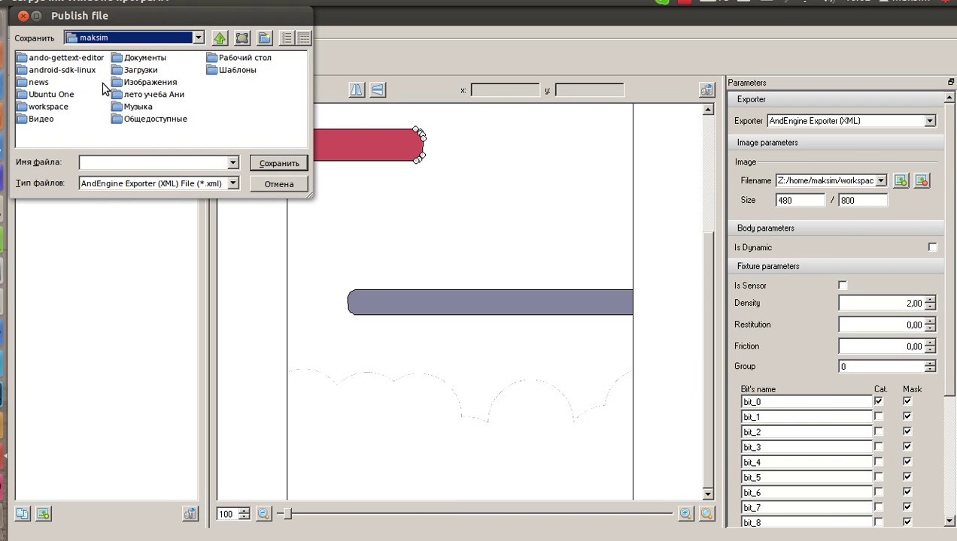
double_click(67, 110)
drag(49, 142, 115, 142)
double_click(233, 58)
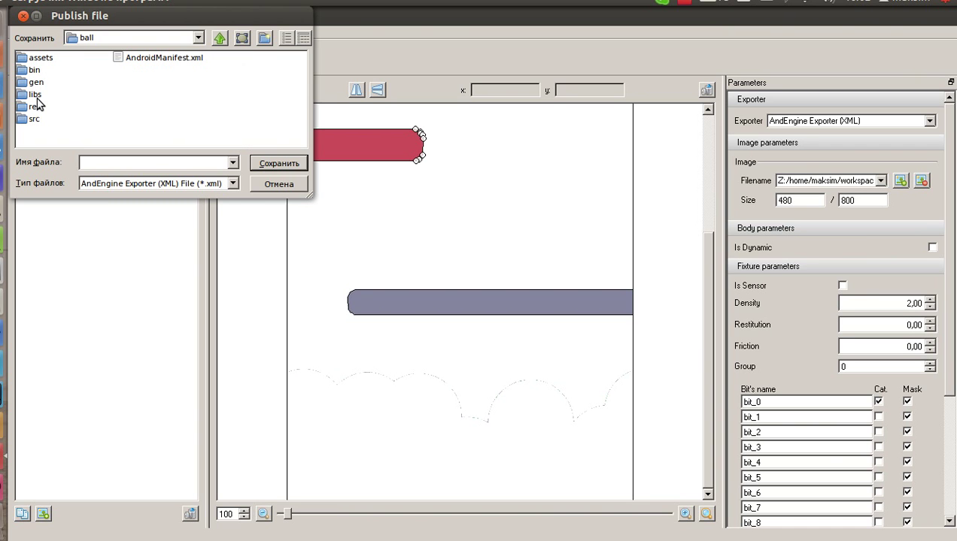
double_click(37, 59)
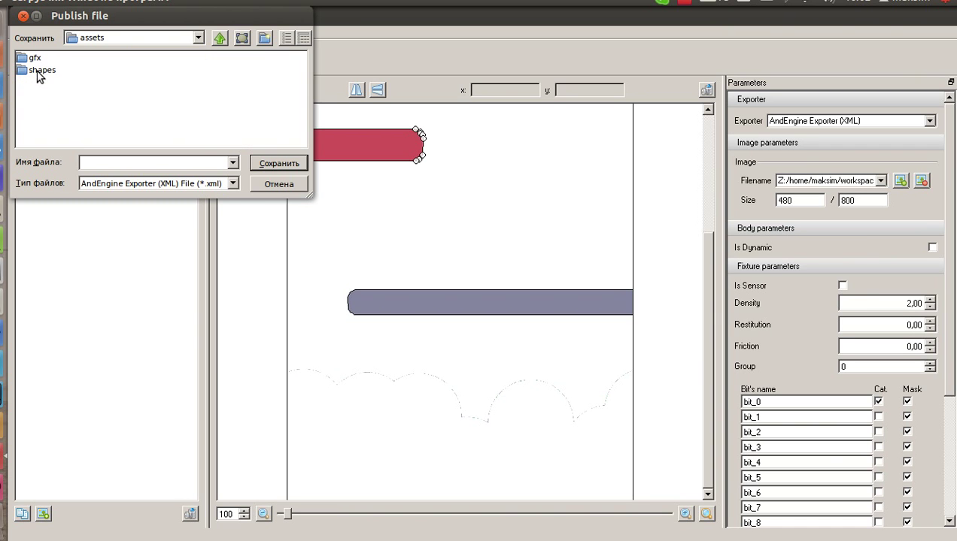
double_click(42, 70)
Publish the shapes to the existing 1.xml file and confirm replacing it
click(36, 58)
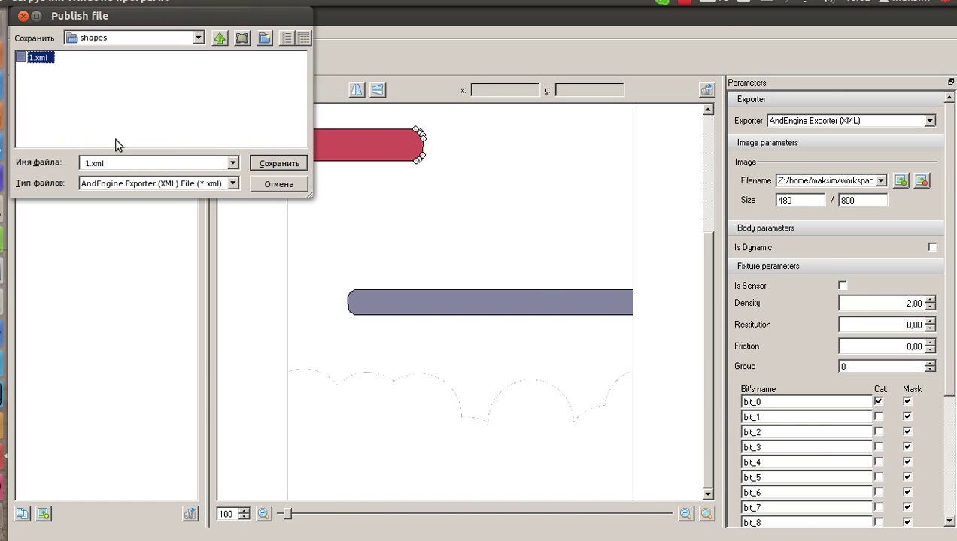
click(288, 161)
click(468, 298)
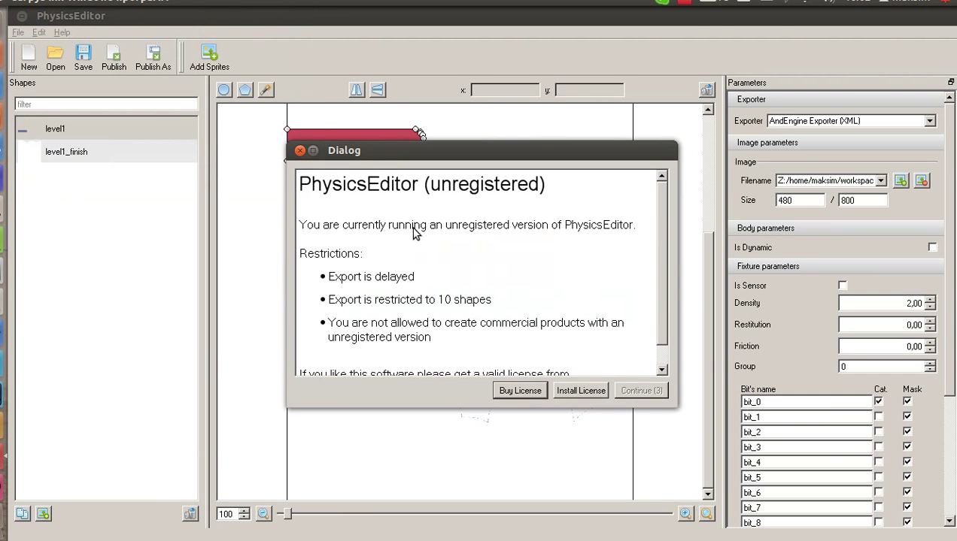
drag(658, 287, 661, 265)
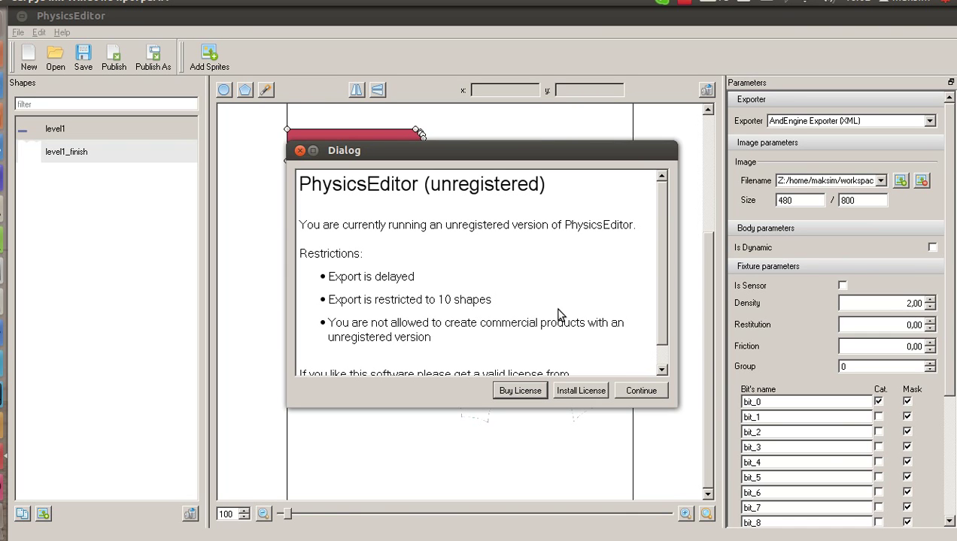
click(536, 398)
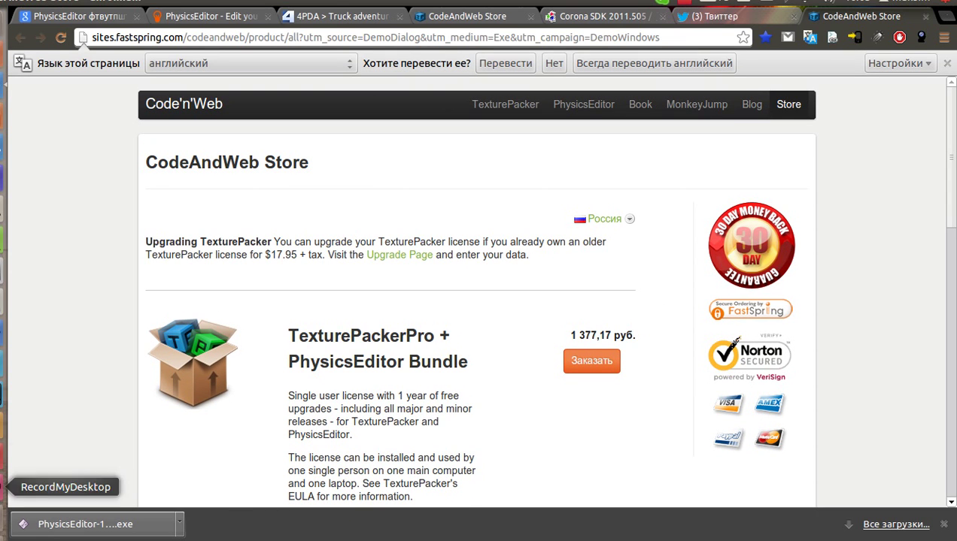
click(5, 488)
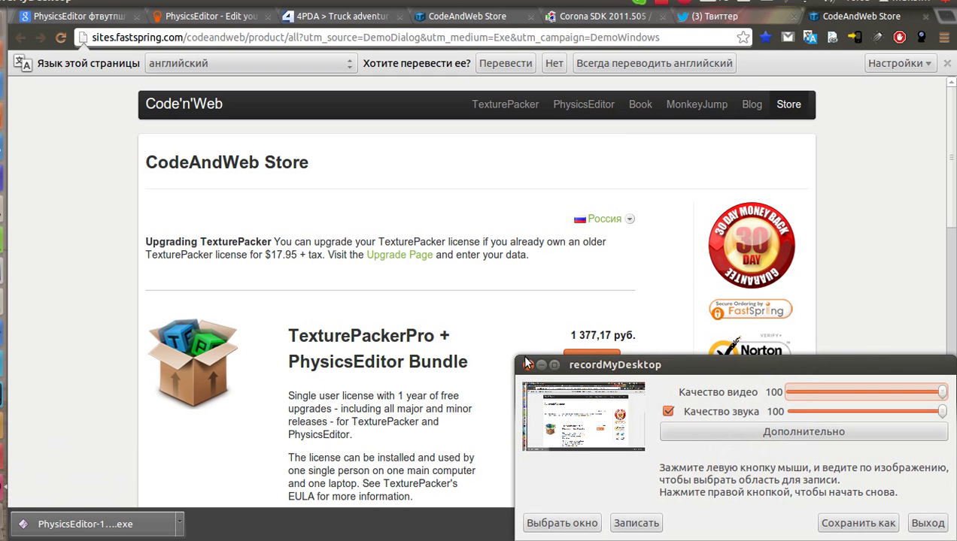
click(528, 365)
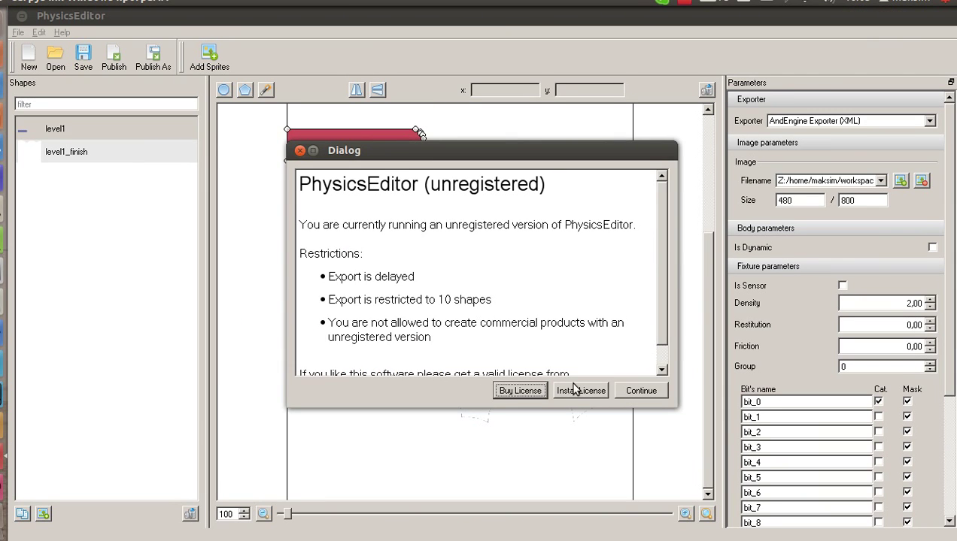
Continue the export with the unregistered version and switch to Eclipse
click(639, 391)
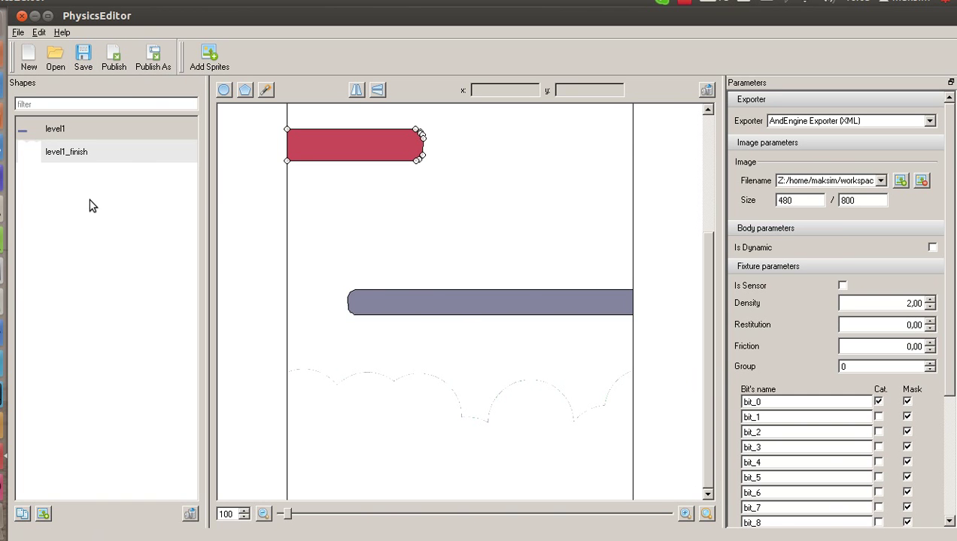
click(4, 178)
click(105, 211)
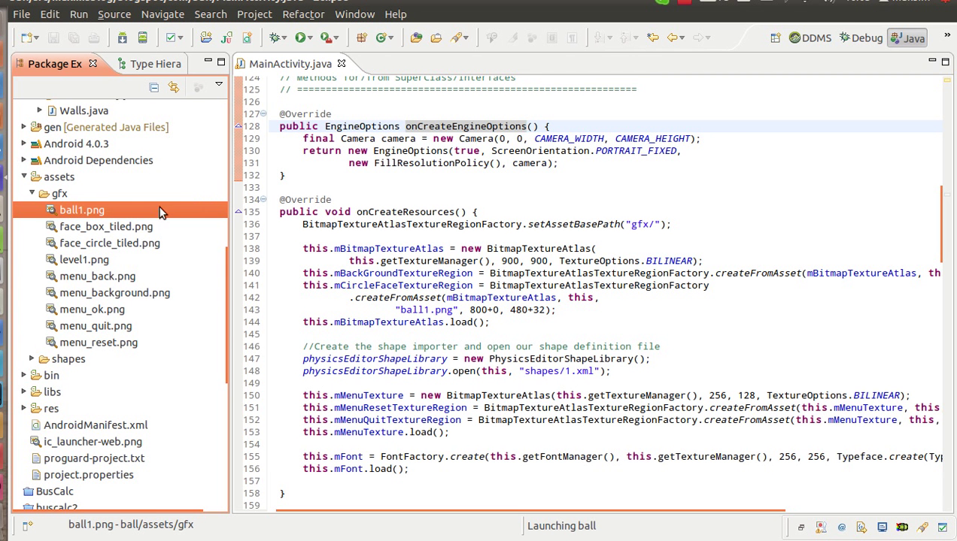
Collapse the gfx folder and expand the shapes folder under the ball project's assets, selecting 1.xml
scroll(108, 215, up, 1)
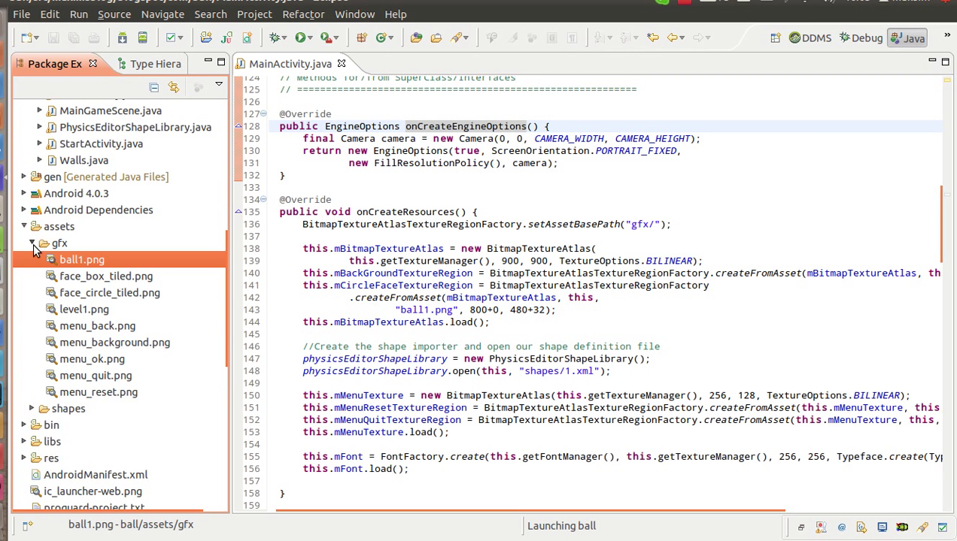
click(33, 245)
scroll(62, 246, up, 4)
scroll(63, 248, down, 2)
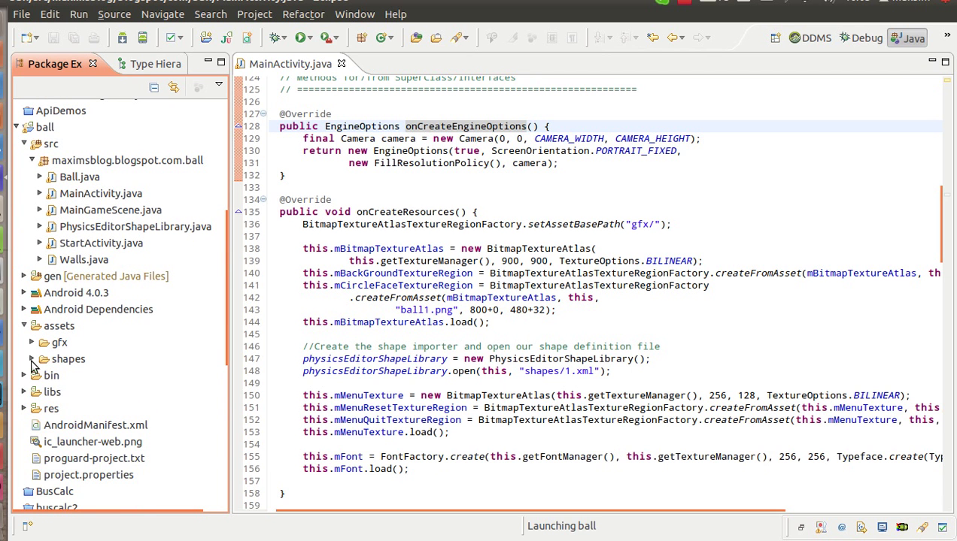
click(32, 359)
click(66, 378)
scroll(88, 369, up, 1)
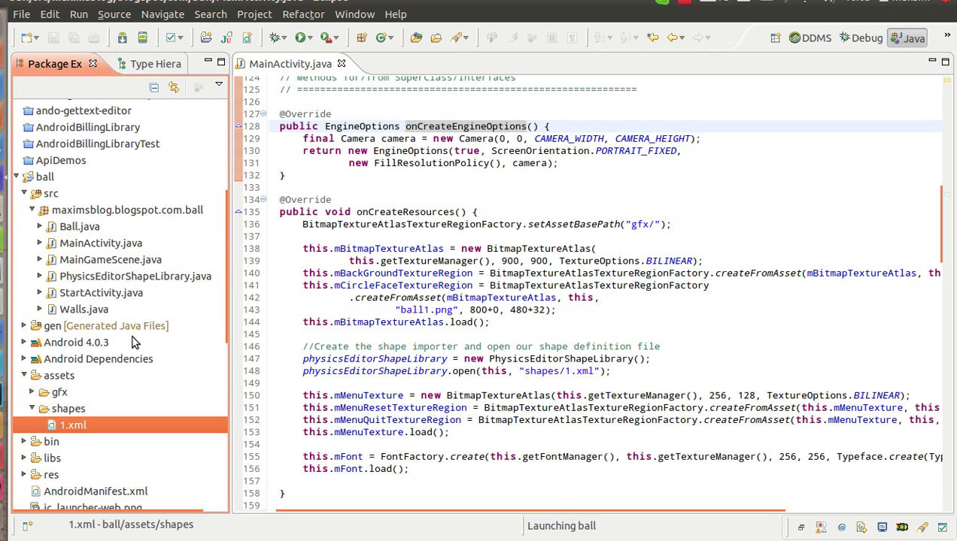
Refresh the ball project and open 1.xml from its assets/shapes folder
click(49, 179)
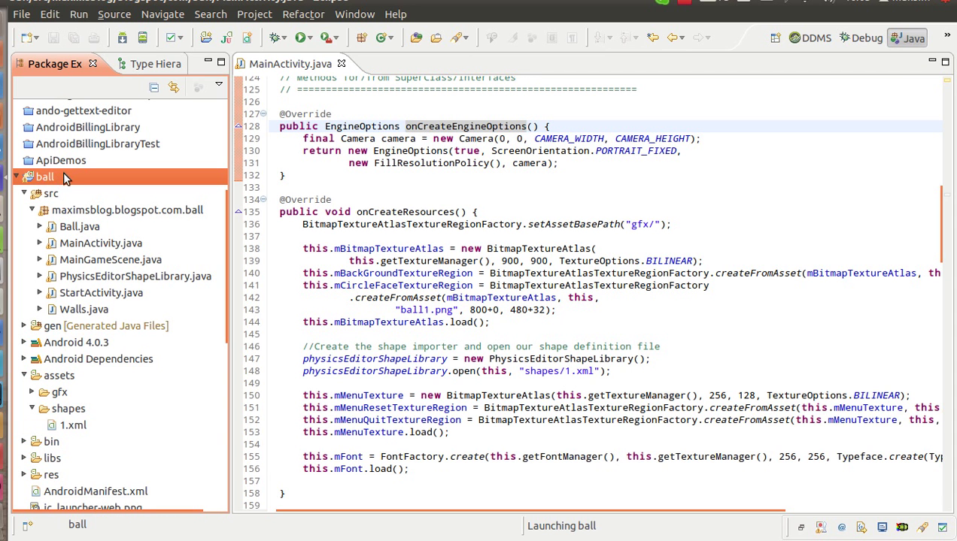
right_click(62, 174)
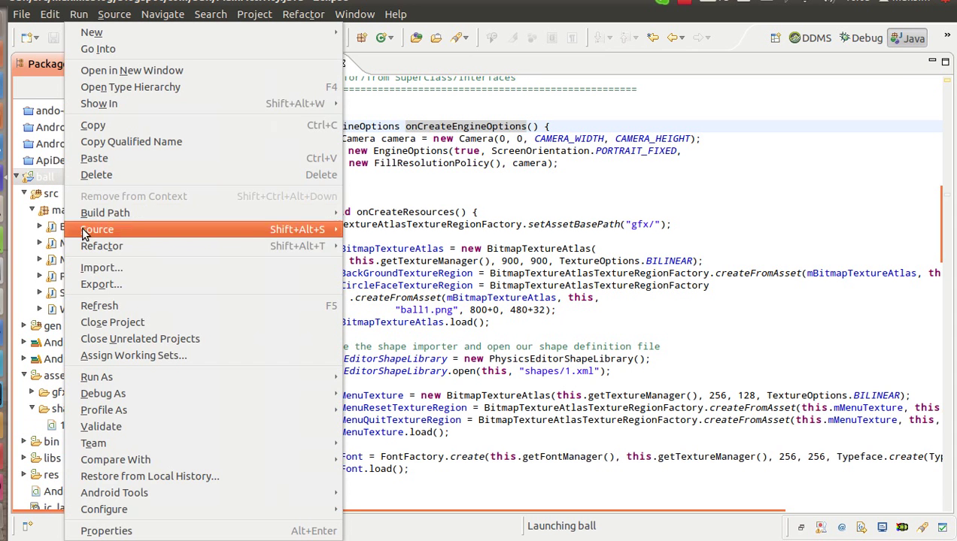
click(113, 306)
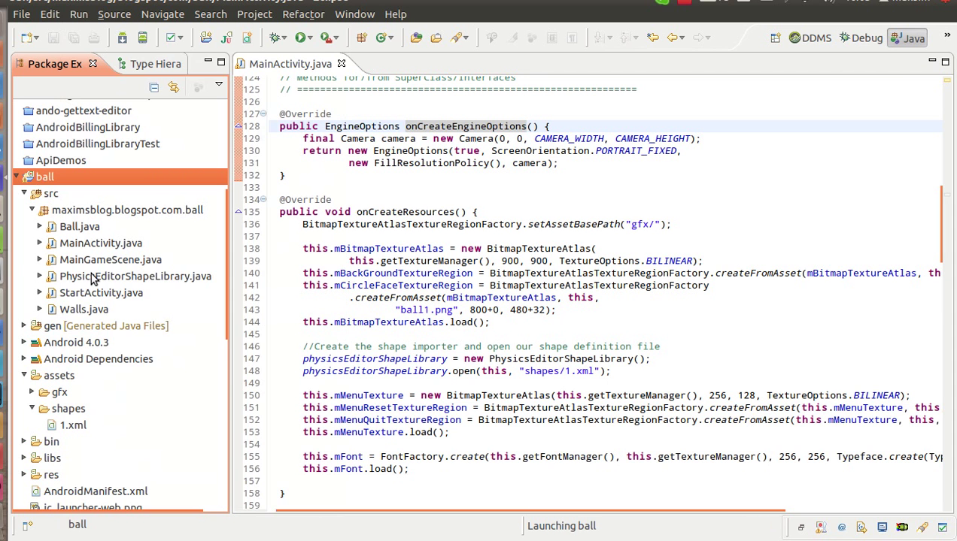
click(112, 260)
scroll(111, 265, down, 1)
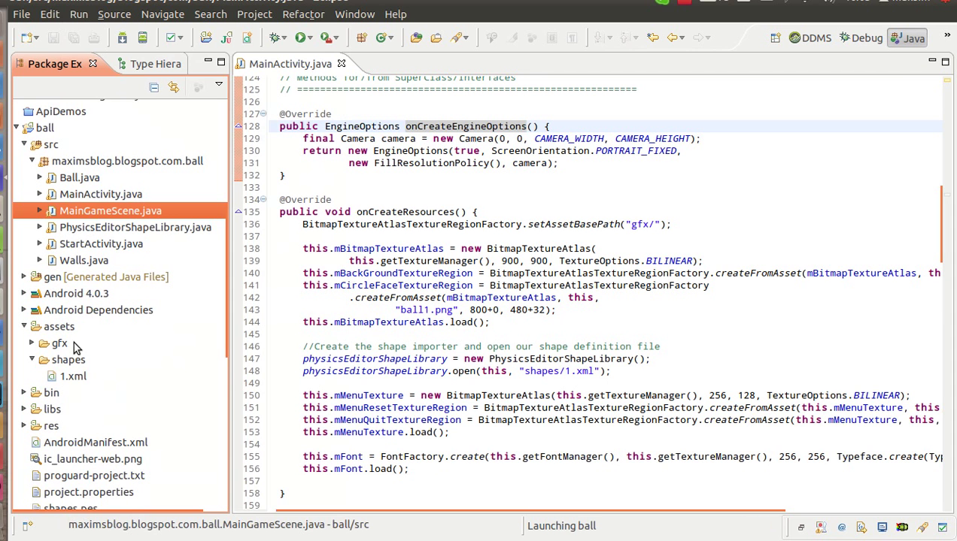
click(75, 378)
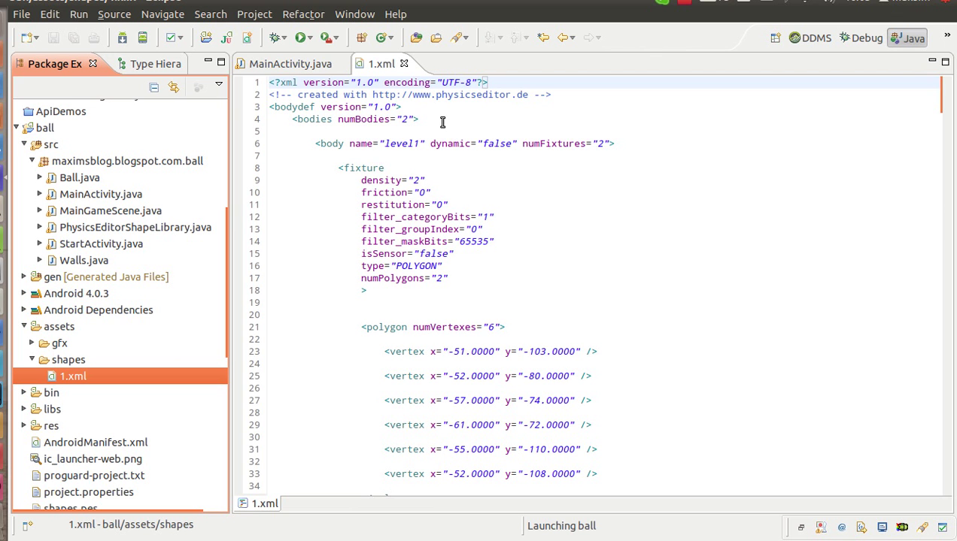
Examine the body names, dynamic attributes, fixtures and polygon vertices of level1 and level1_finish in 1.xml
click(383, 143)
double_click(385, 143)
click(441, 143)
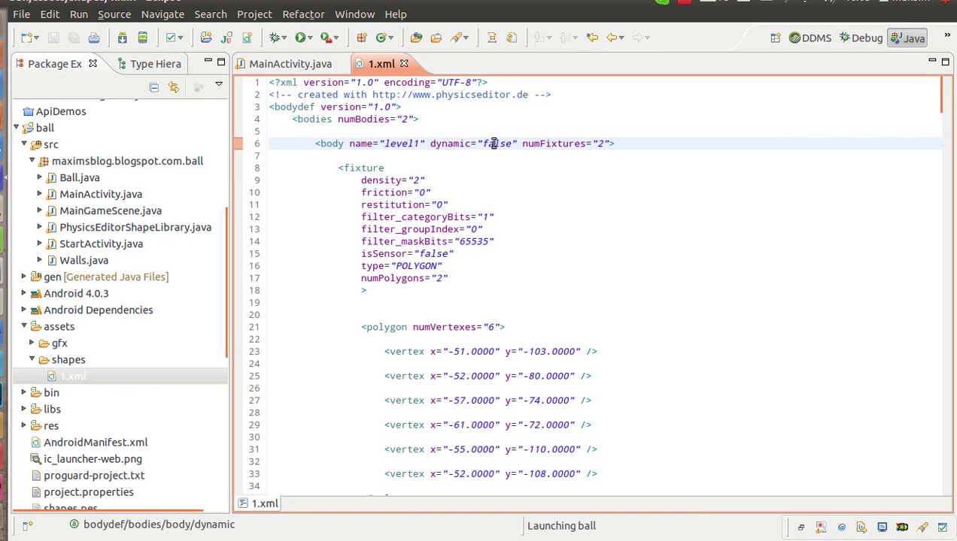
drag(511, 142, 485, 143)
scroll(498, 184, down, 1)
scroll(499, 183, down, 15)
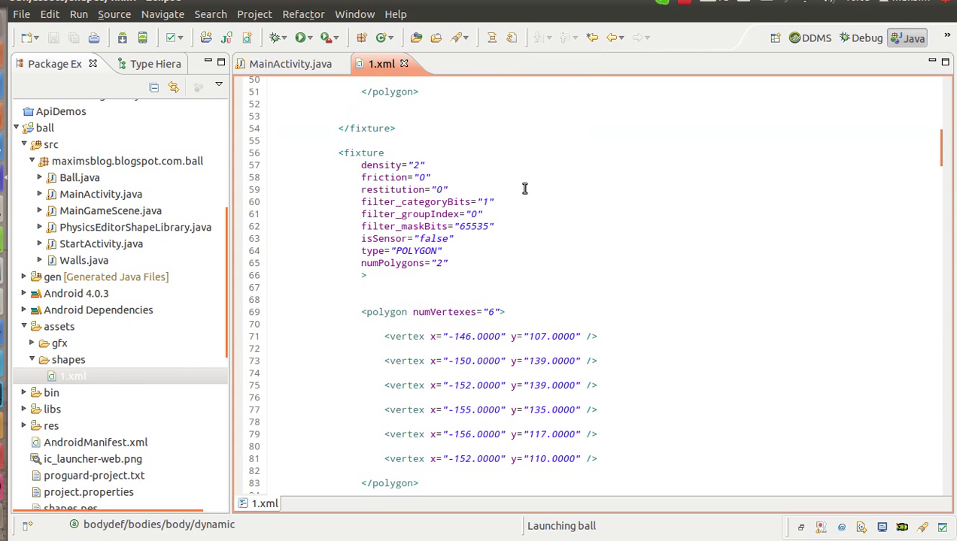
scroll(524, 189, down, 14)
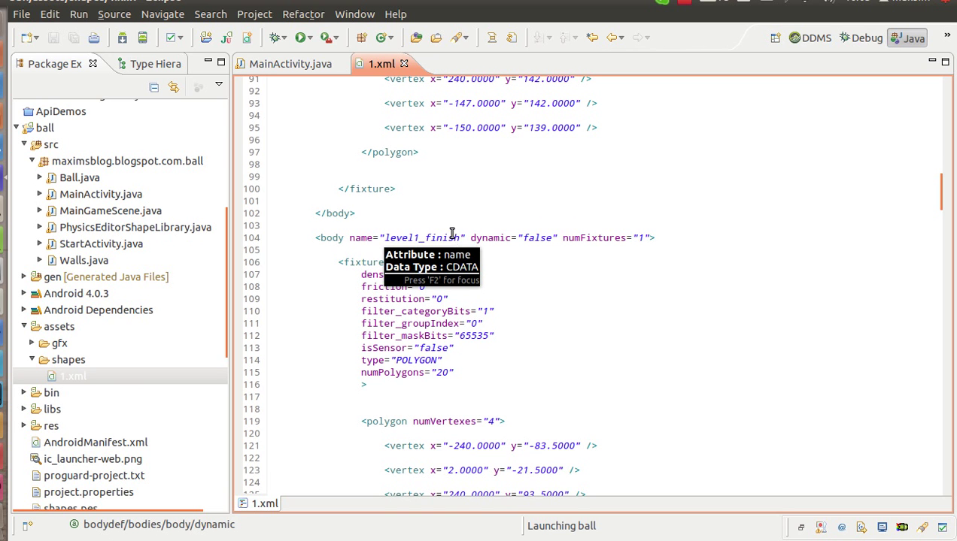
scroll(473, 241, down, 1)
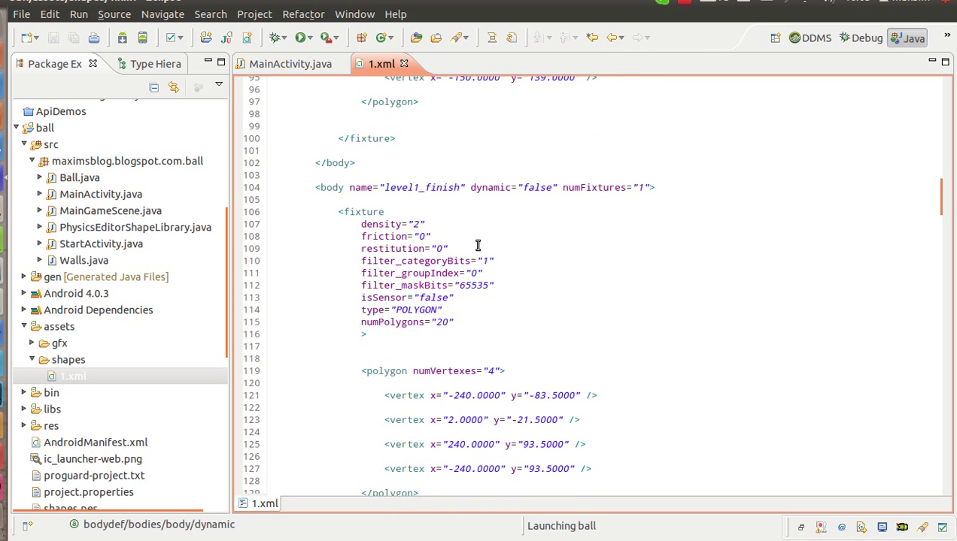
scroll(501, 203, down, 8)
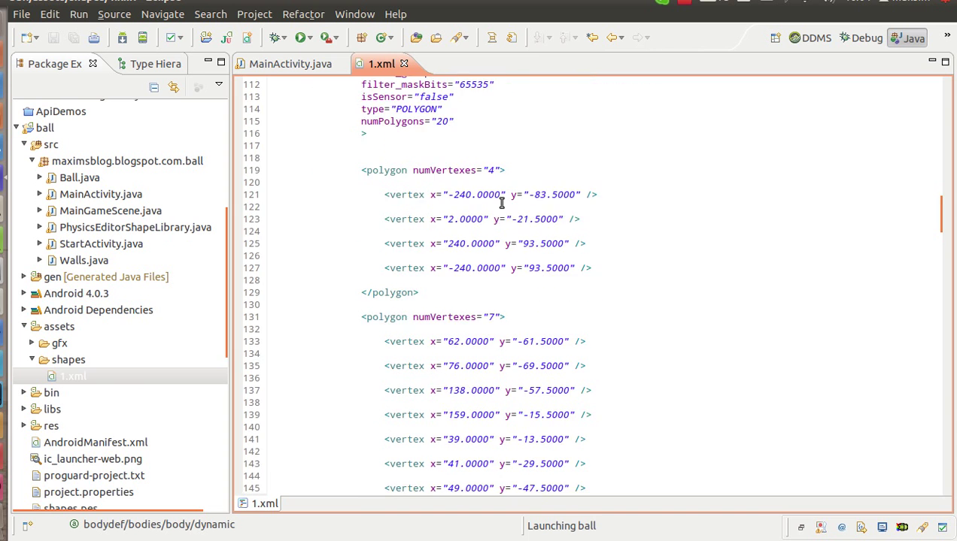
scroll(502, 203, down, 20)
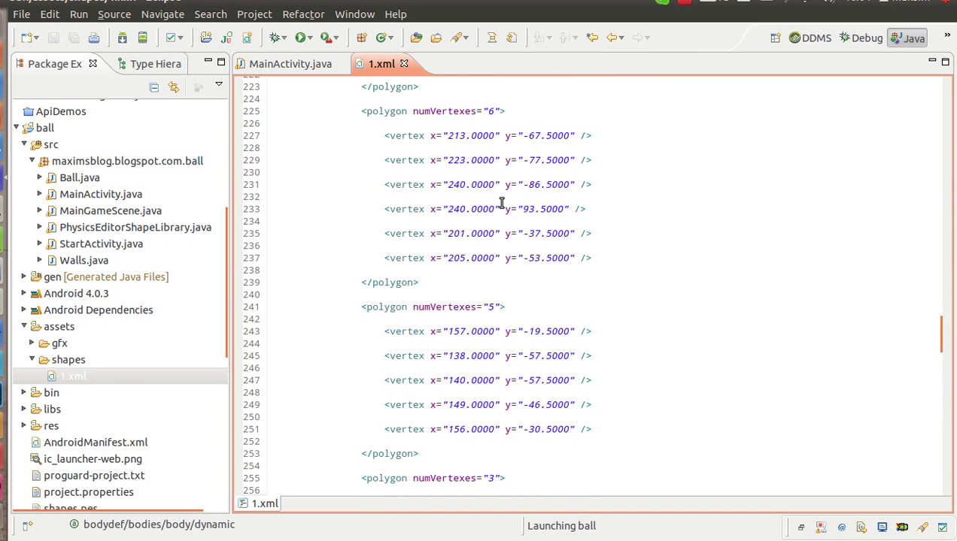
scroll(502, 203, down, 20)
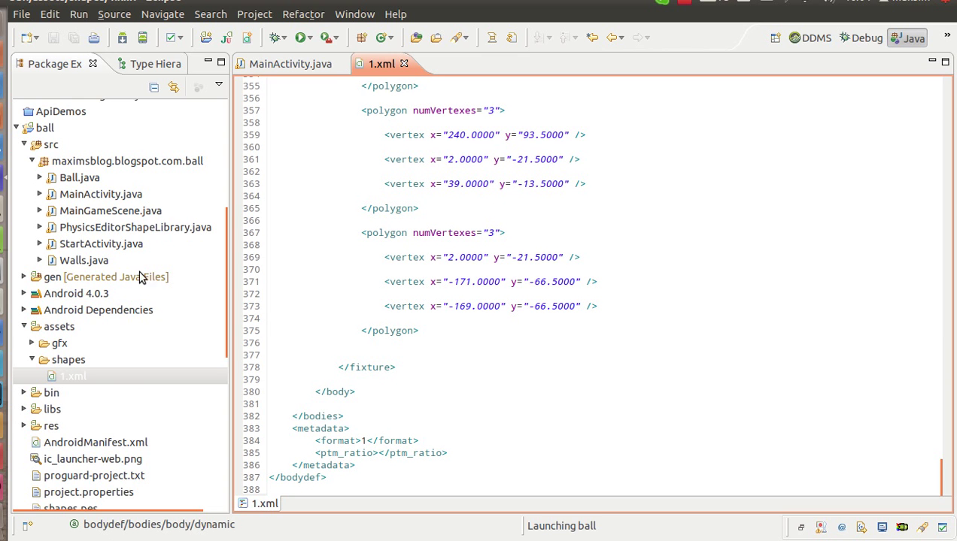
Select the ball project in the project tree
click(46, 129)
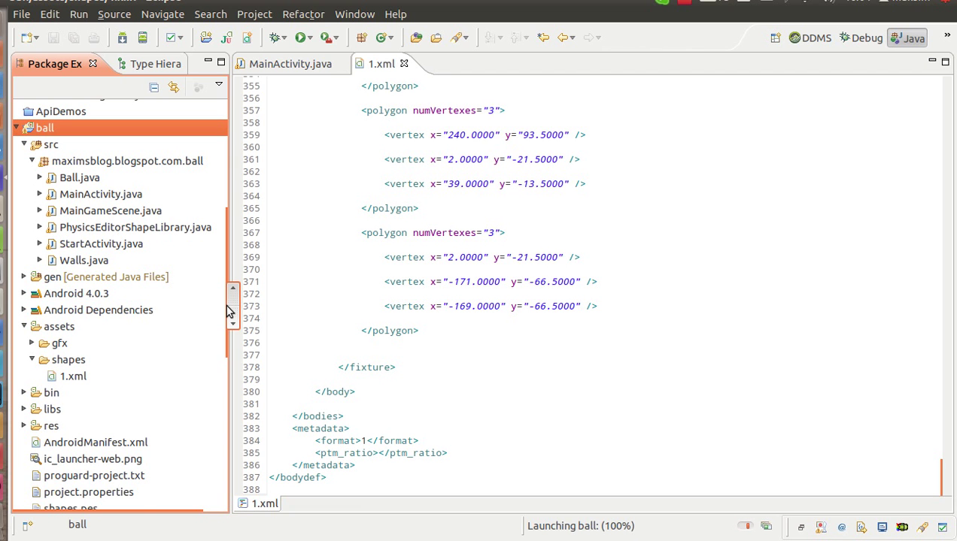
drag(229, 312, 229, 299)
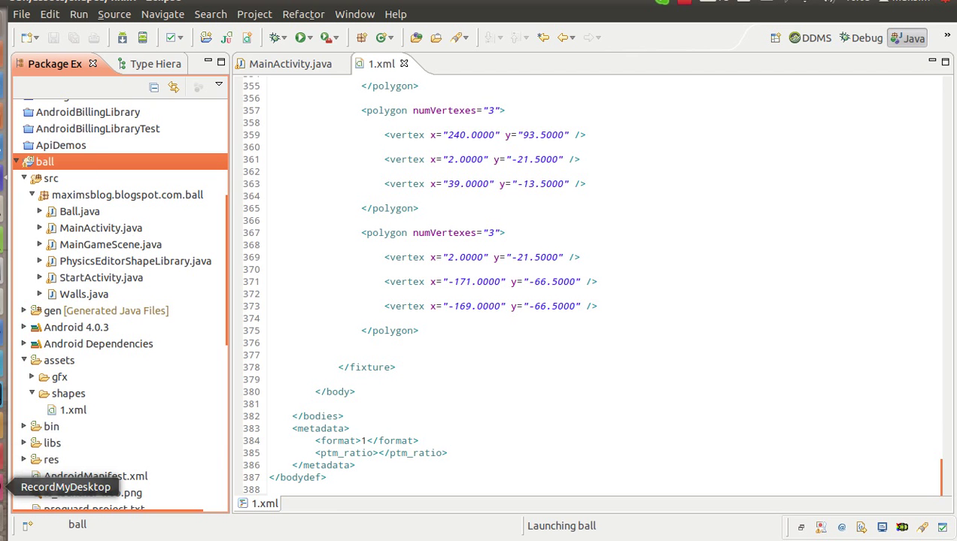
Switch back to PhysicsEditor and compare the level1 and level1_finish shapes
click(4, 455)
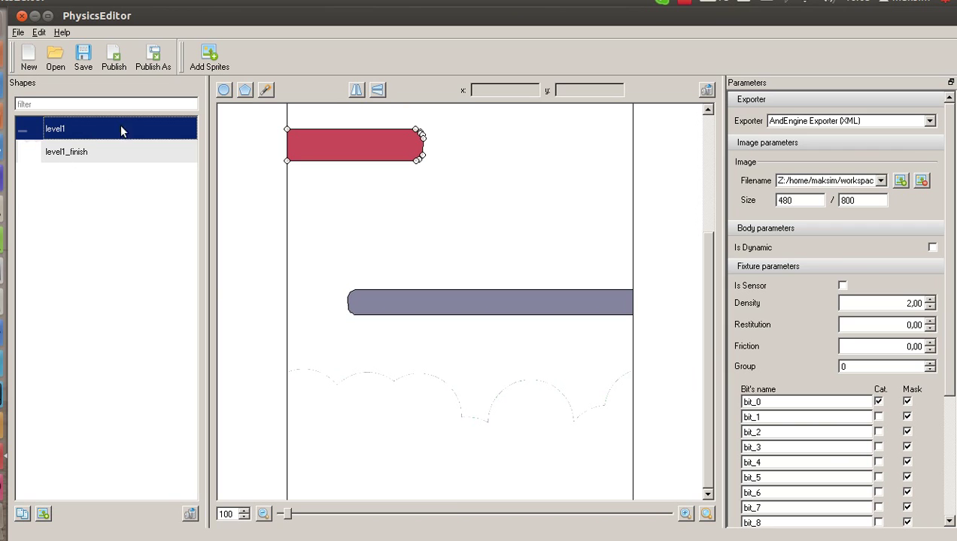
click(72, 147)
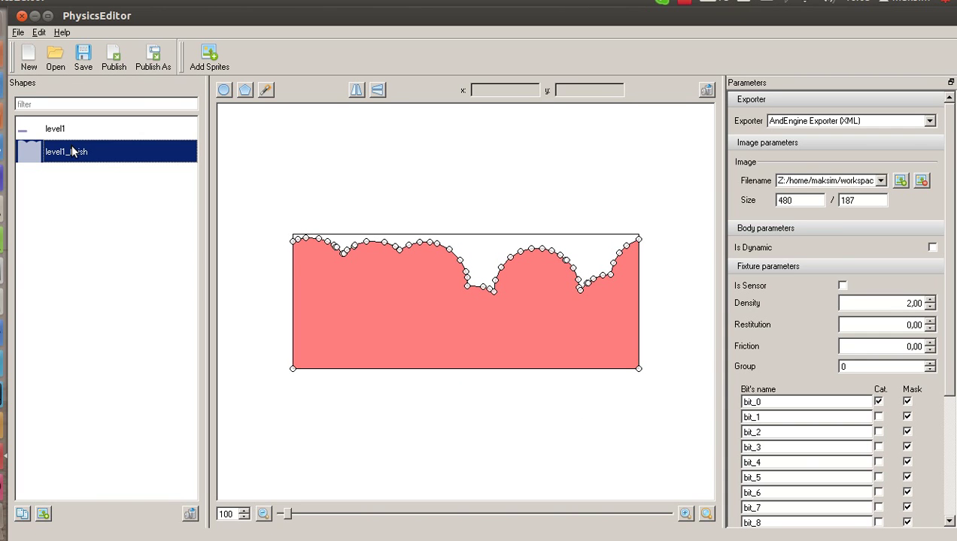
click(106, 131)
click(100, 151)
Start adding a sprite and look for its image in the home folder's Загрузки folder
click(219, 45)
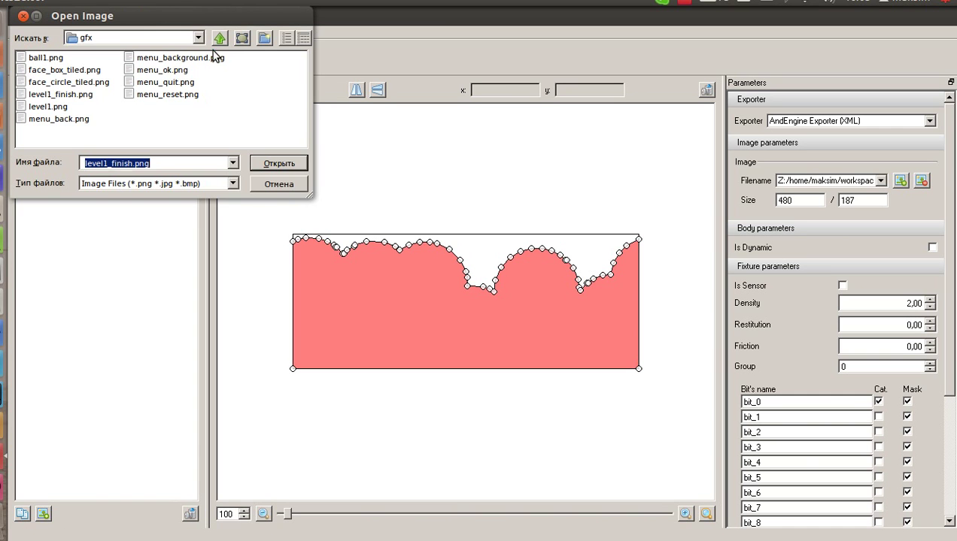
click(198, 38)
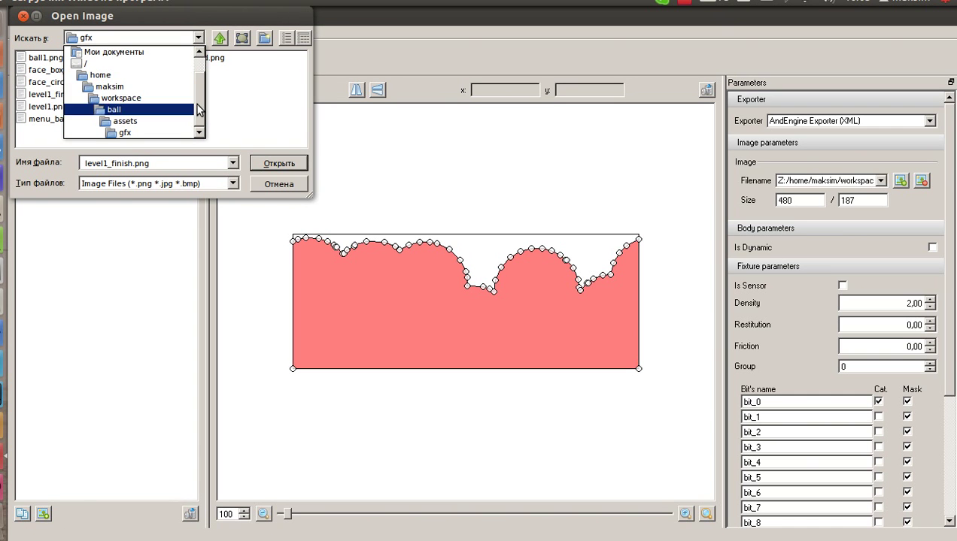
scroll(151, 106, up, 1)
scroll(150, 105, down, 1)
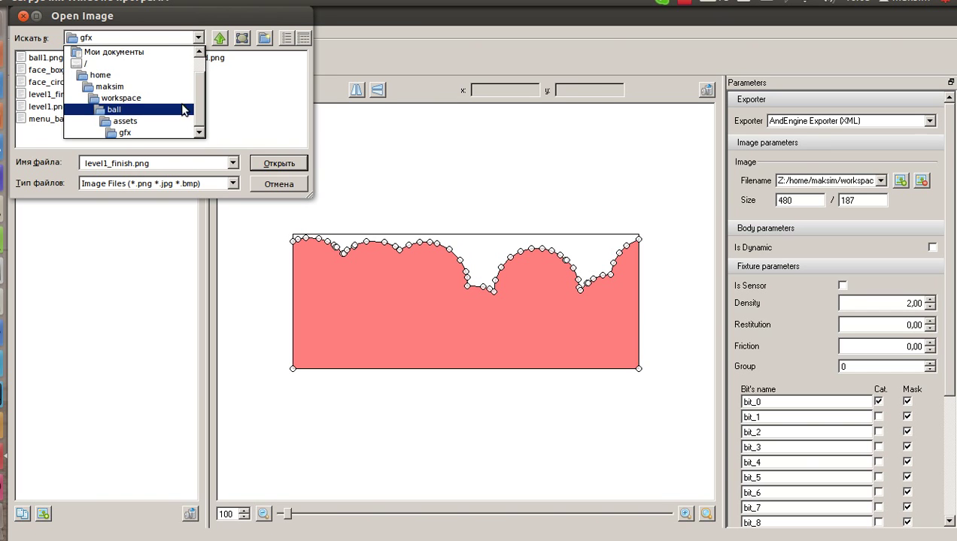
click(140, 76)
double_click(44, 70)
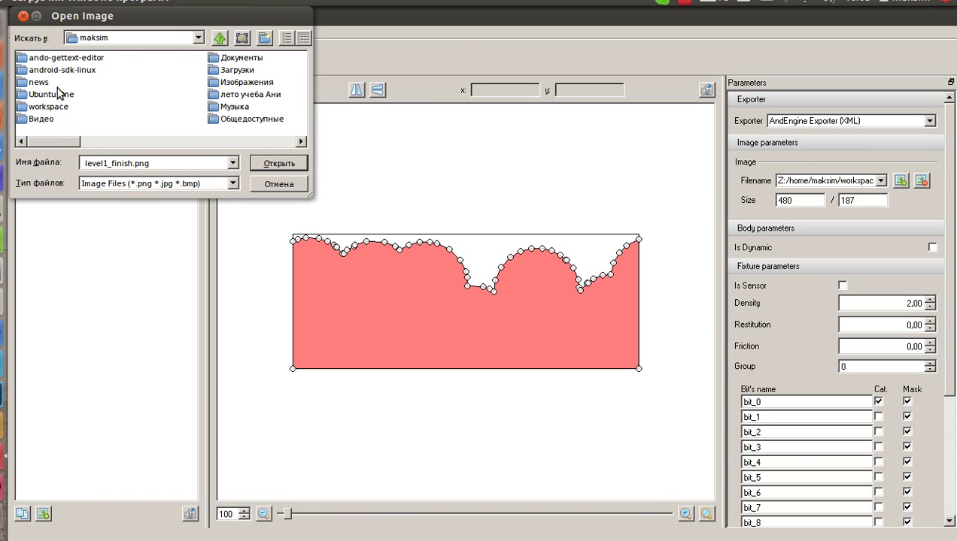
double_click(252, 70)
mouse_move(60, 142)
mouse_down()
mouse_move(255, 136)
mouse_move(49, 145)
mouse_up()
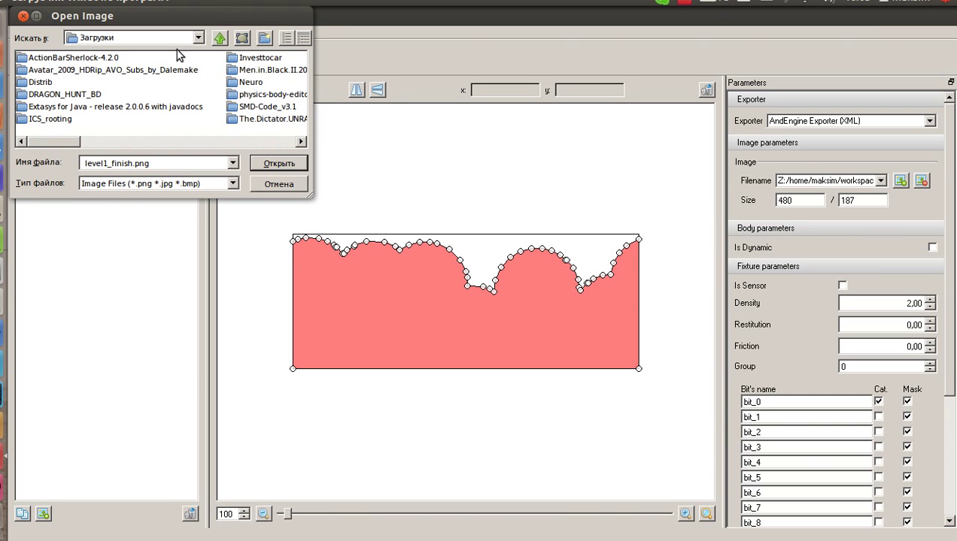
Browse to folder 1 inside the home folder's news folder and select 5.1.png
click(198, 38)
click(123, 111)
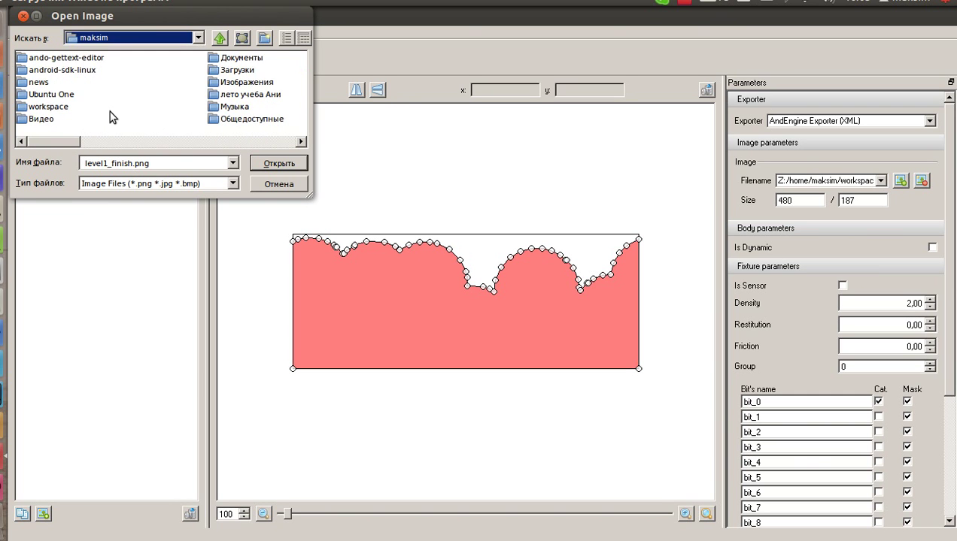
mouse_move(57, 142)
mouse_down()
mouse_move(226, 138)
mouse_move(54, 150)
mouse_up()
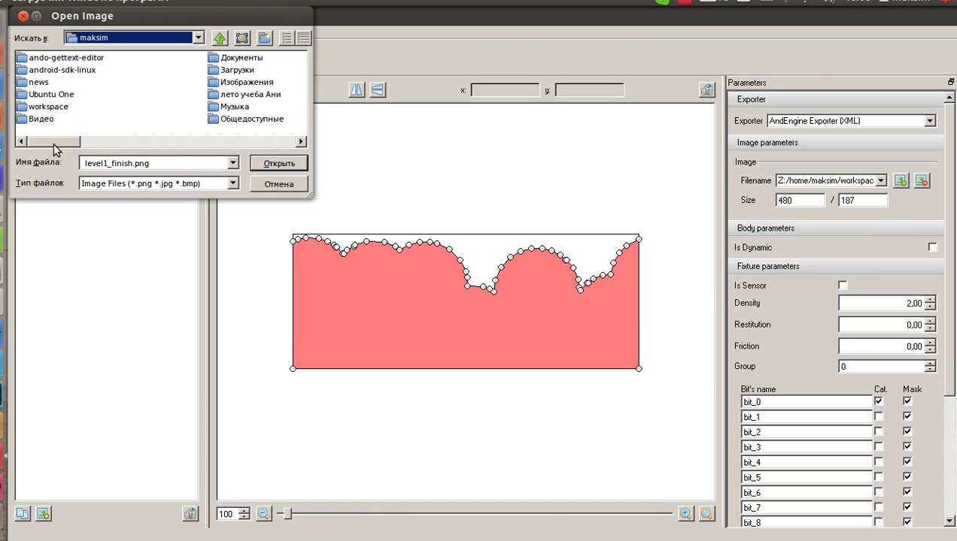
double_click(38, 83)
click(32, 57)
double_click(31, 57)
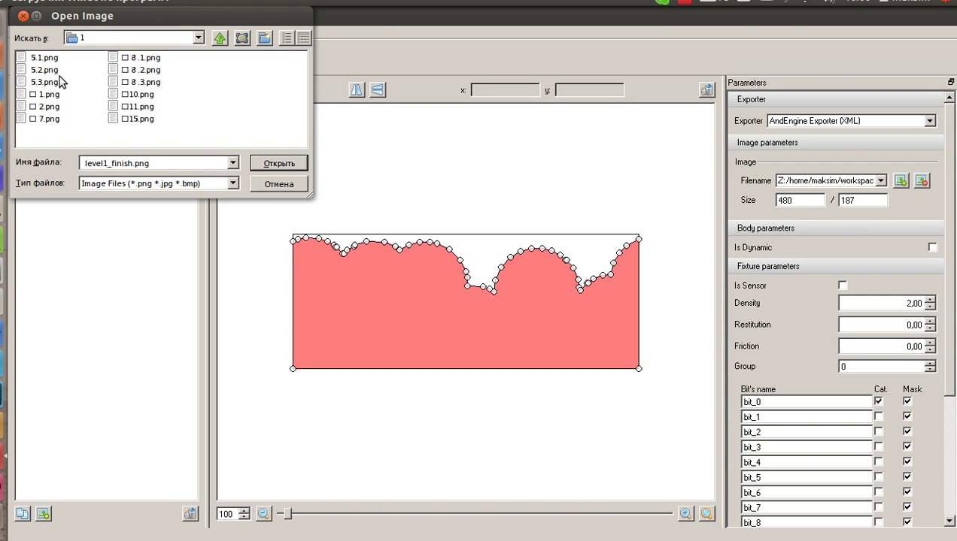
click(40, 58)
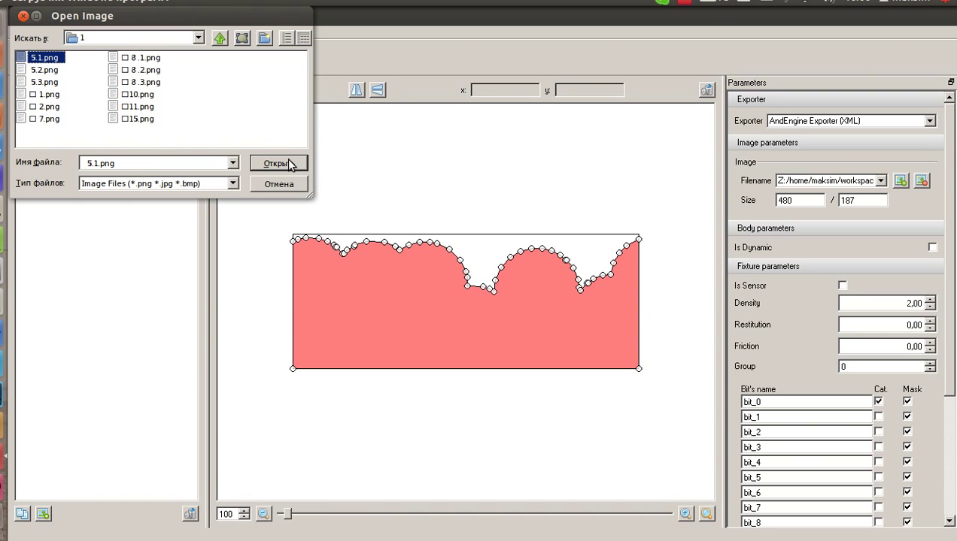
Check the images in folder 2 of news, and return to the news folder
click(199, 37)
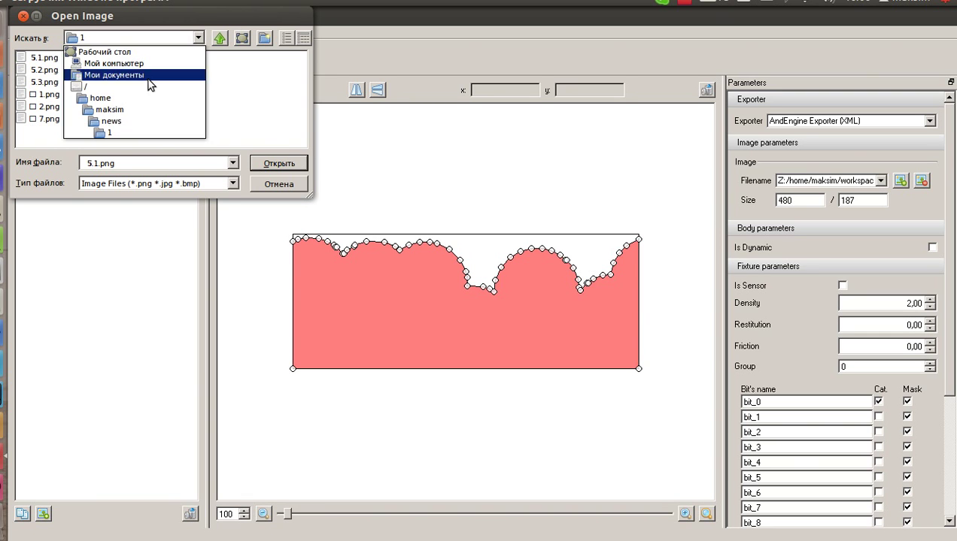
click(110, 122)
double_click(32, 70)
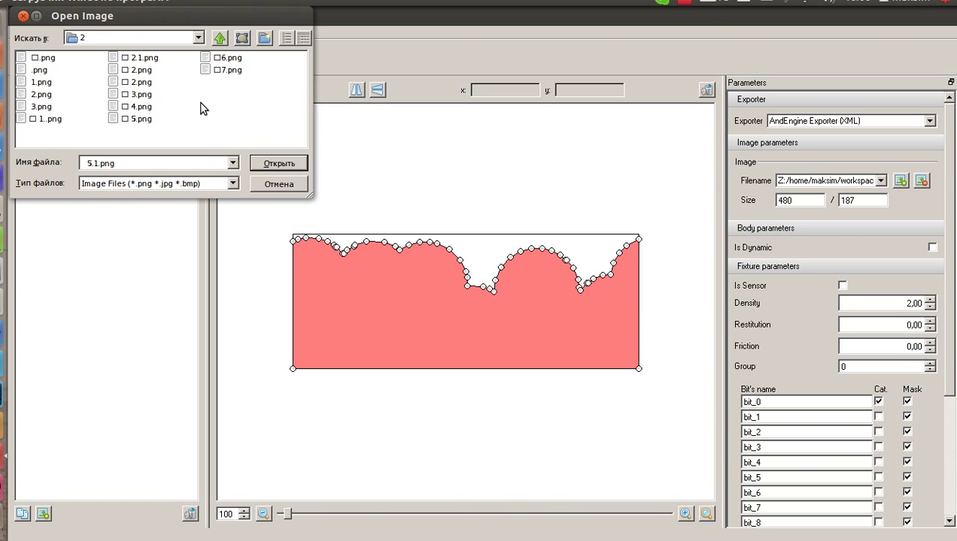
click(199, 38)
click(119, 123)
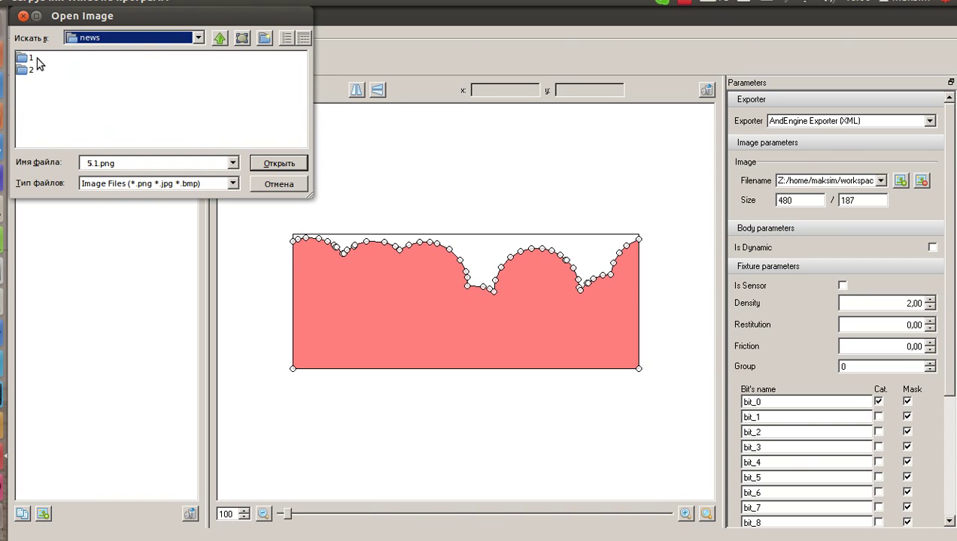
Try to add 5.1.png from folder 1 of news as a sprite
double_click(32, 60)
click(46, 60)
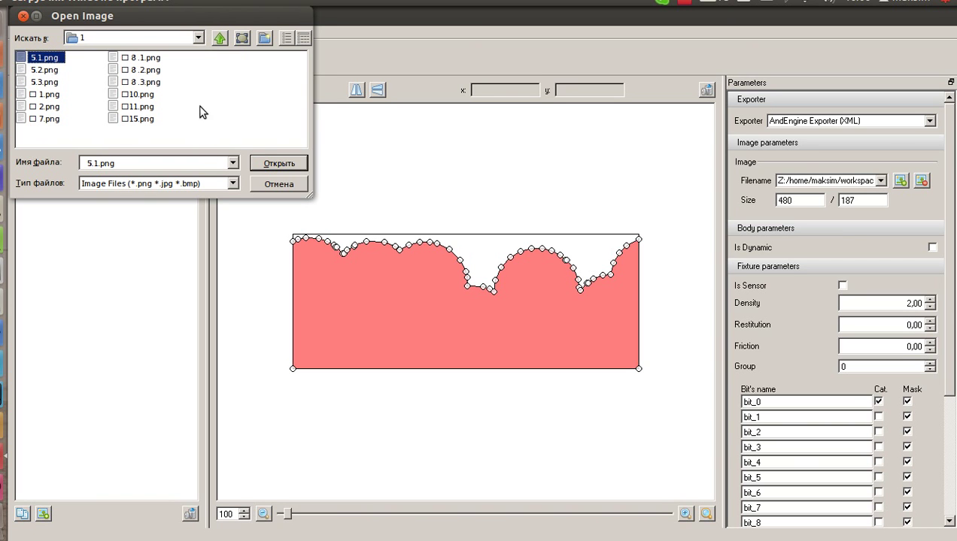
click(271, 163)
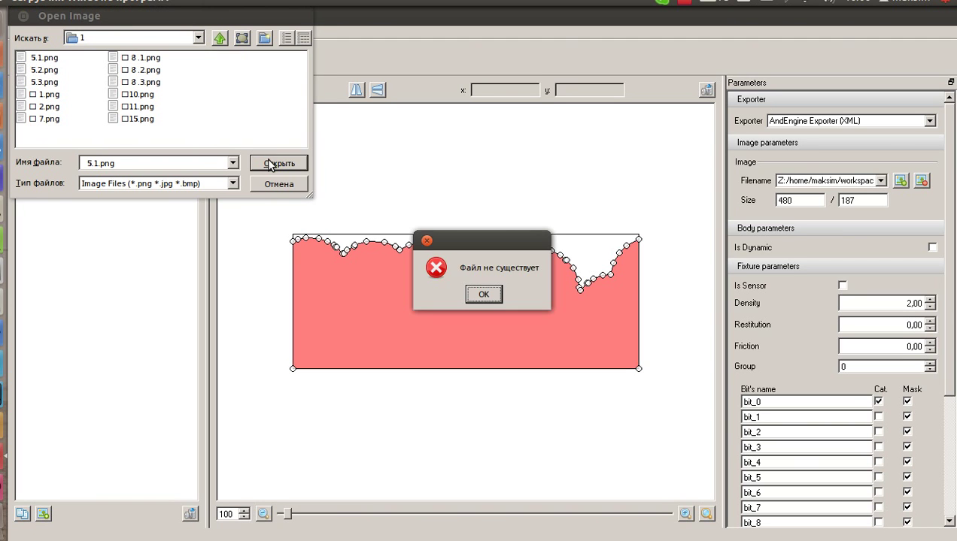
click(497, 298)
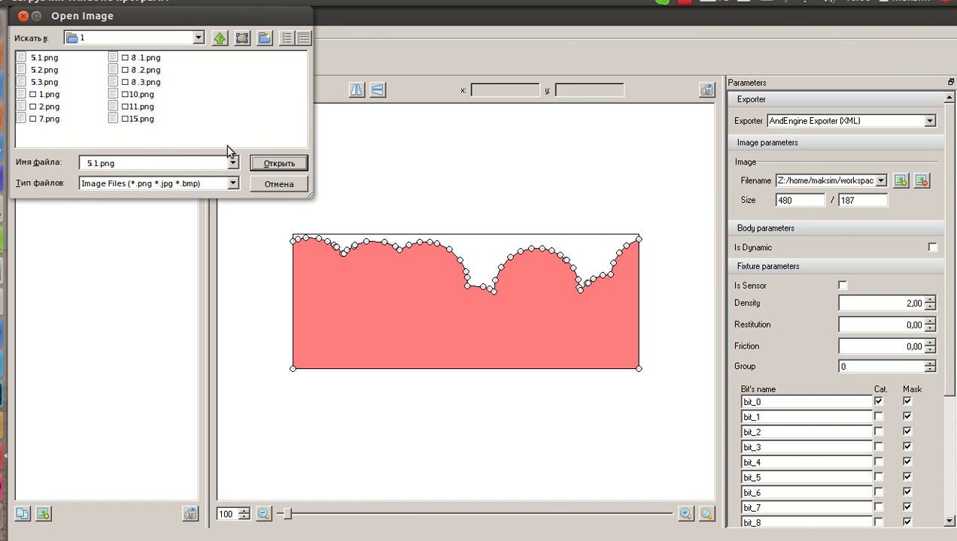
Switch to the file manager, go to the home folder and turn off the display of hidden files
click(4, 115)
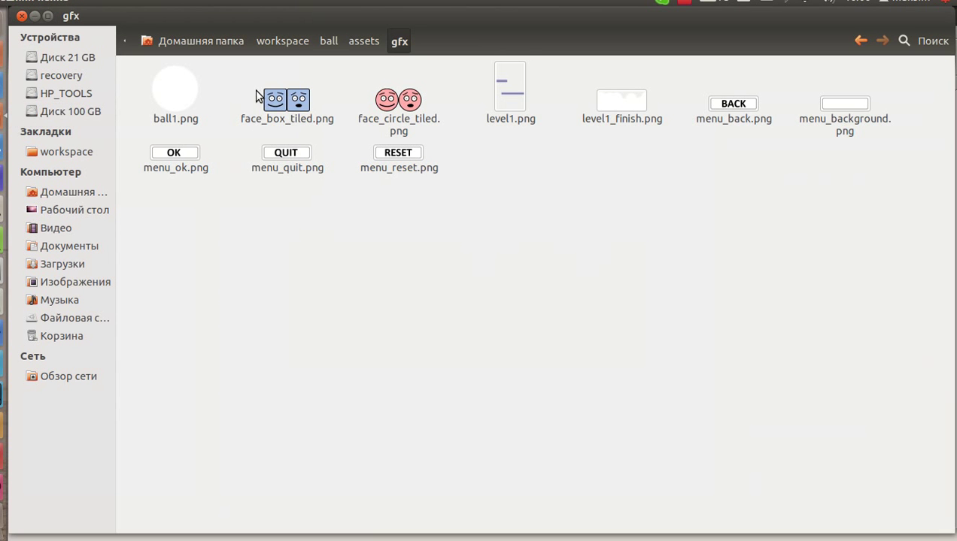
click(212, 41)
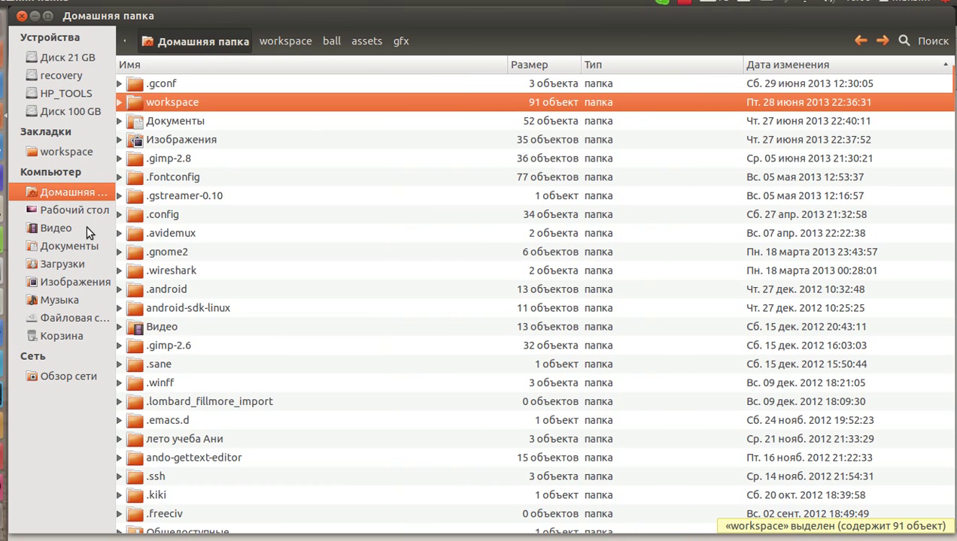
click(287, 343)
scroll(288, 342, down, 2)
scroll(286, 343, down, 10)
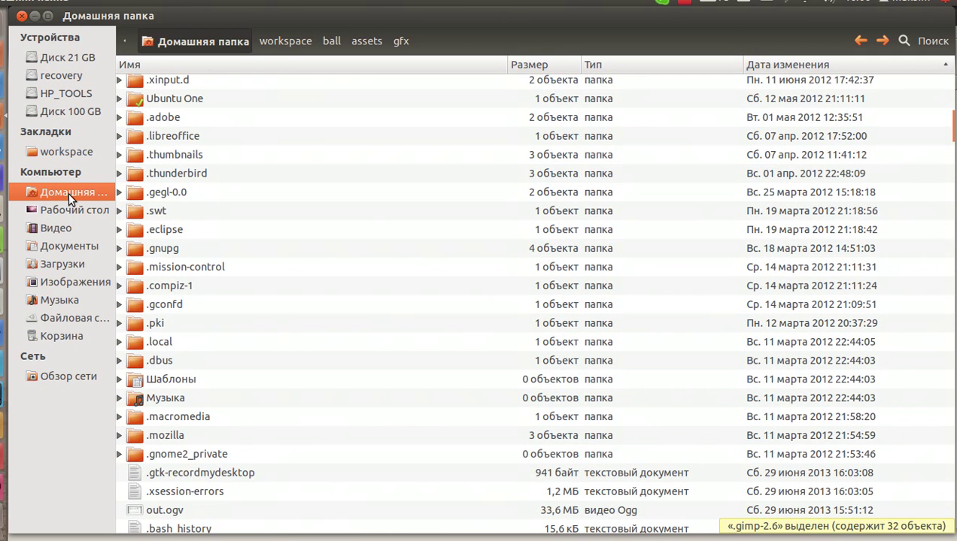
click(88, 4)
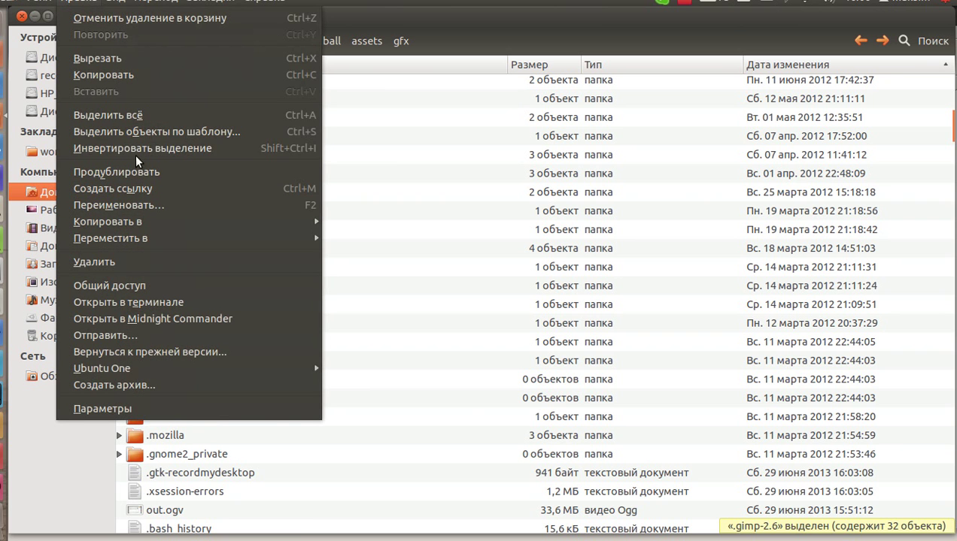
mouse_move(115, 3)
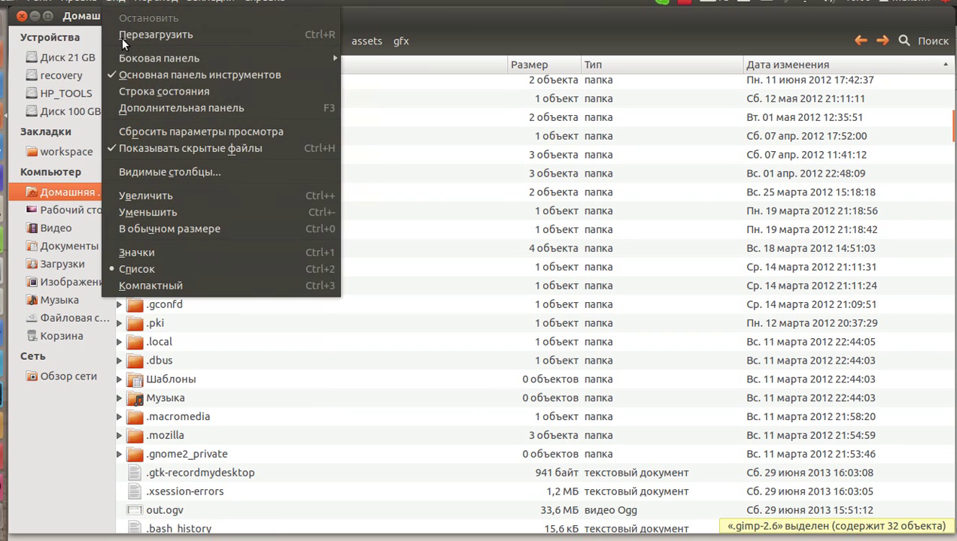
click(154, 143)
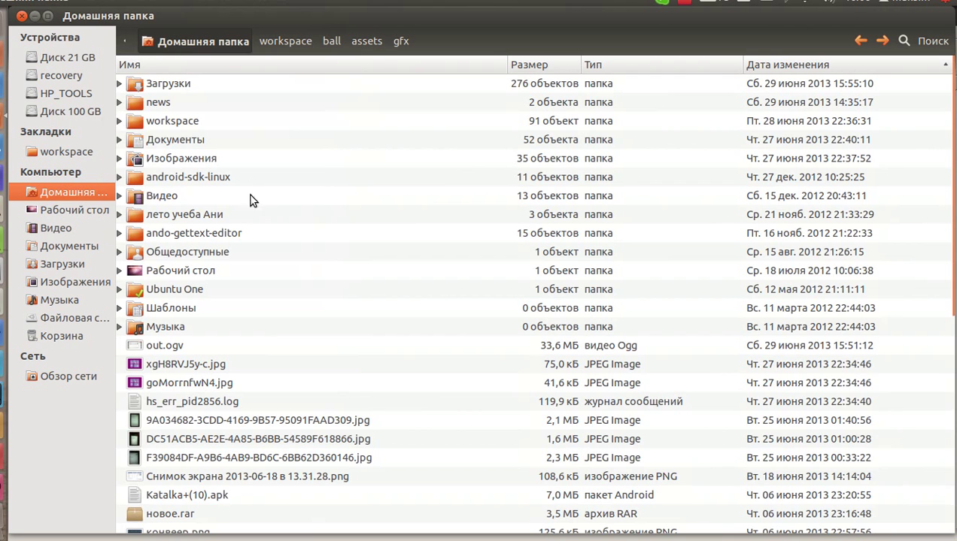
Open folder 1 inside the news folder
double_click(166, 105)
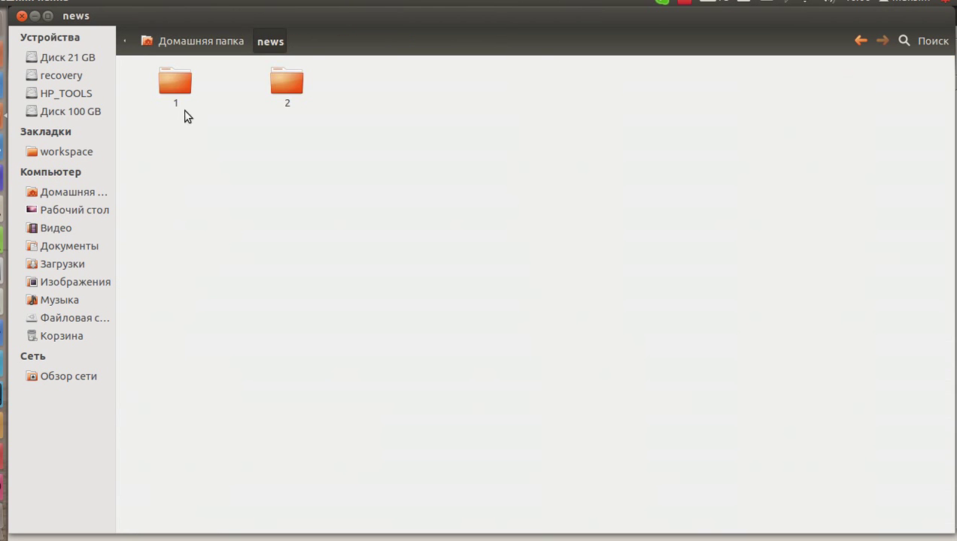
double_click(185, 92)
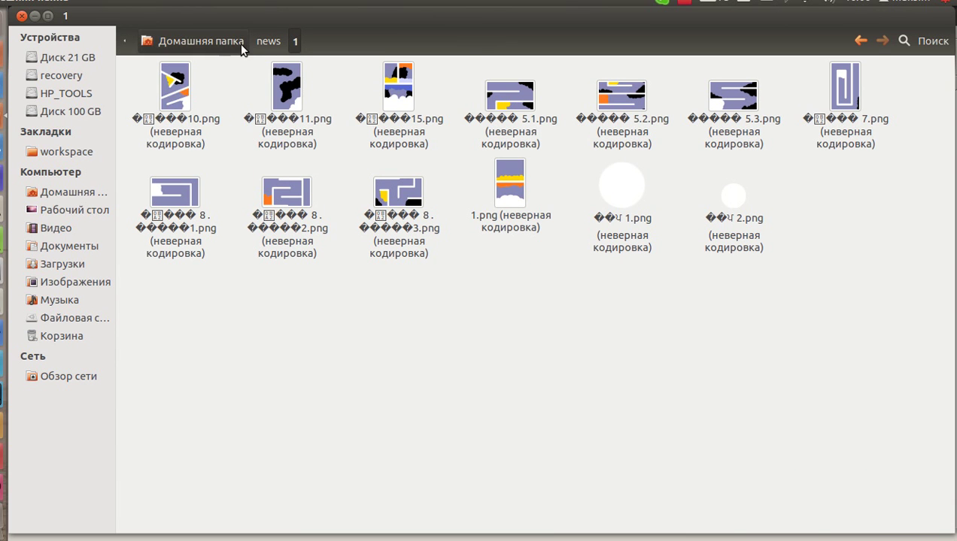
click(181, 87)
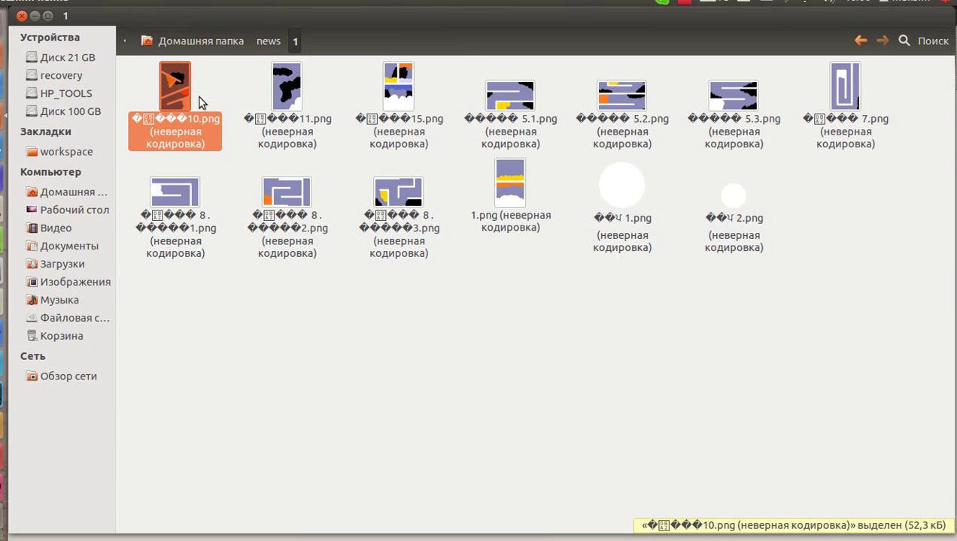
key(F2)
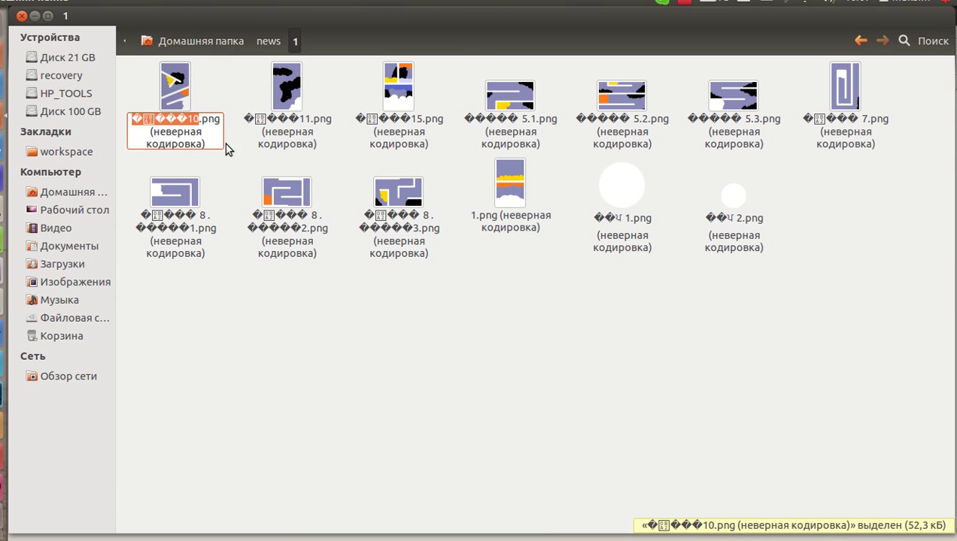
click(234, 96)
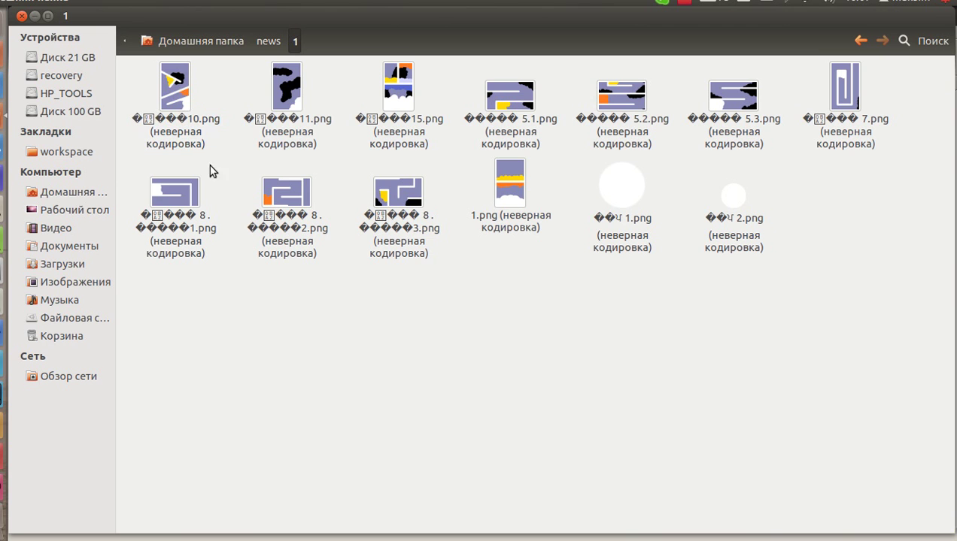
Rename the garbled image file containing 8 and ending in 1.png to 2.png
click(179, 188)
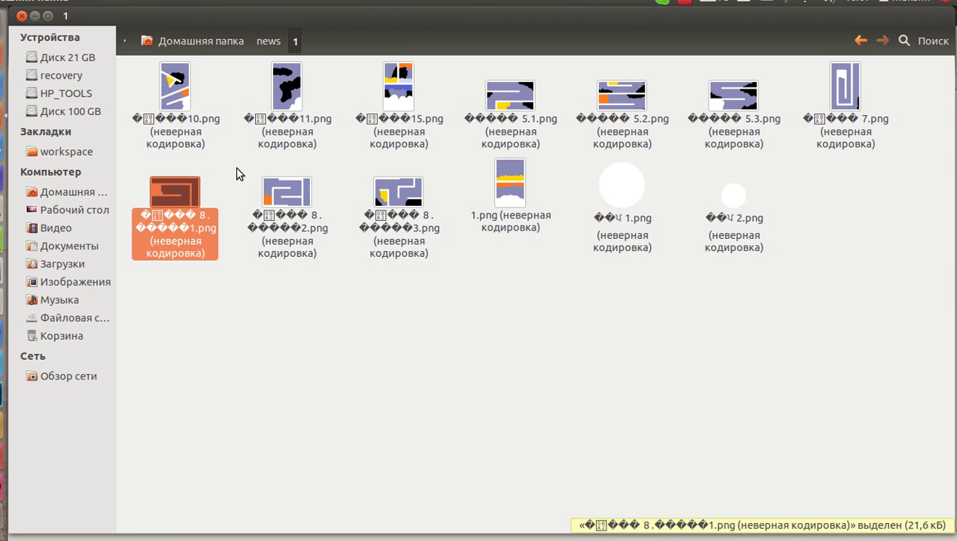
key(F2)
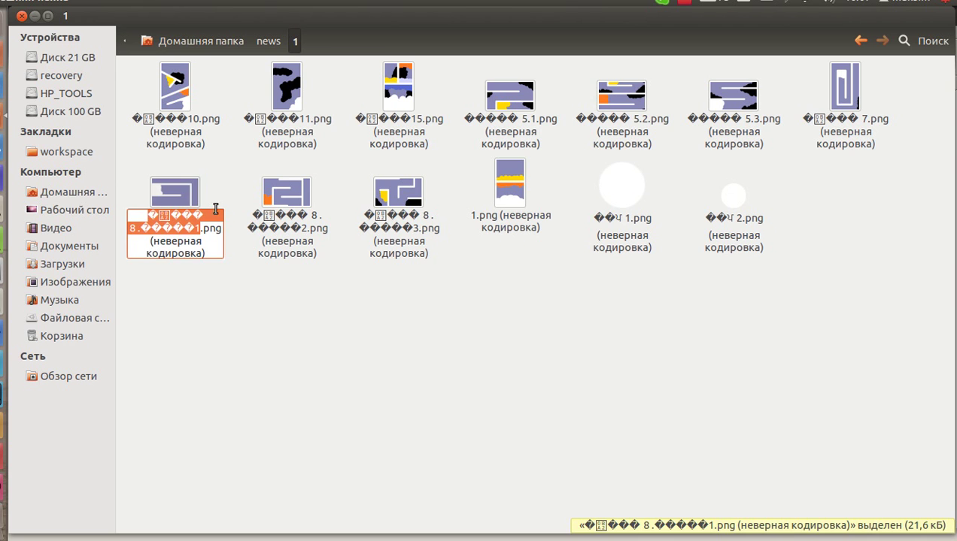
text(2)
key(Return)
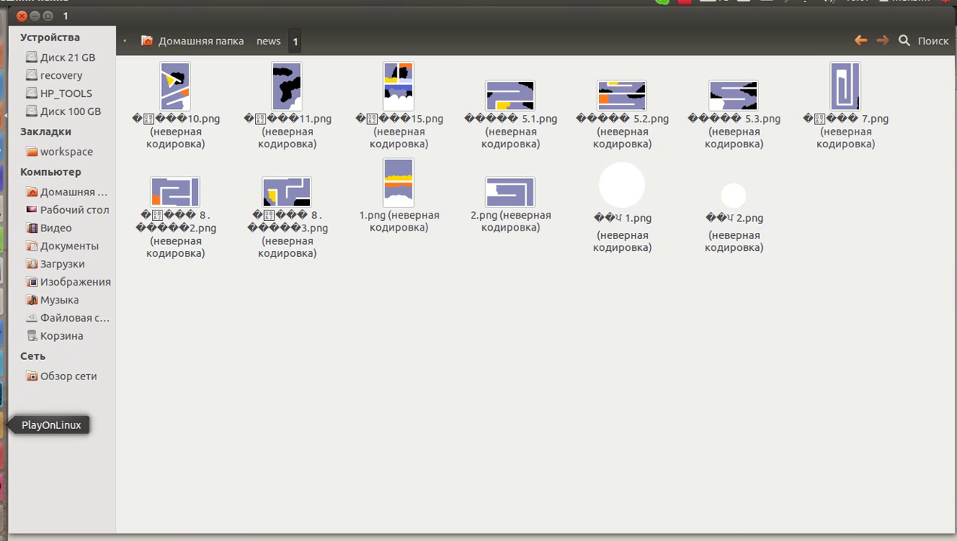
Switch back to PhysicsEditor, reload folder 1 in the image dialog and try to add 1.png as a sprite
click(4, 456)
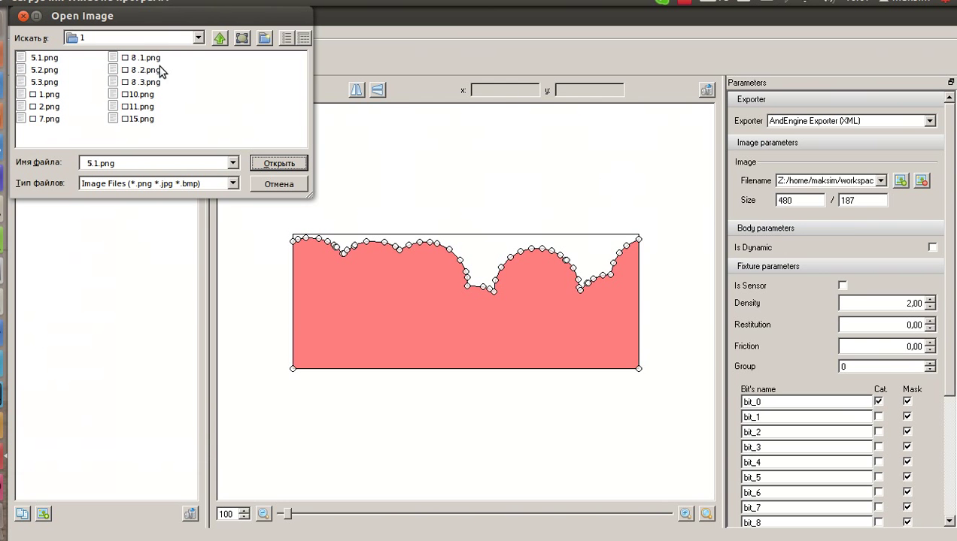
click(219, 38)
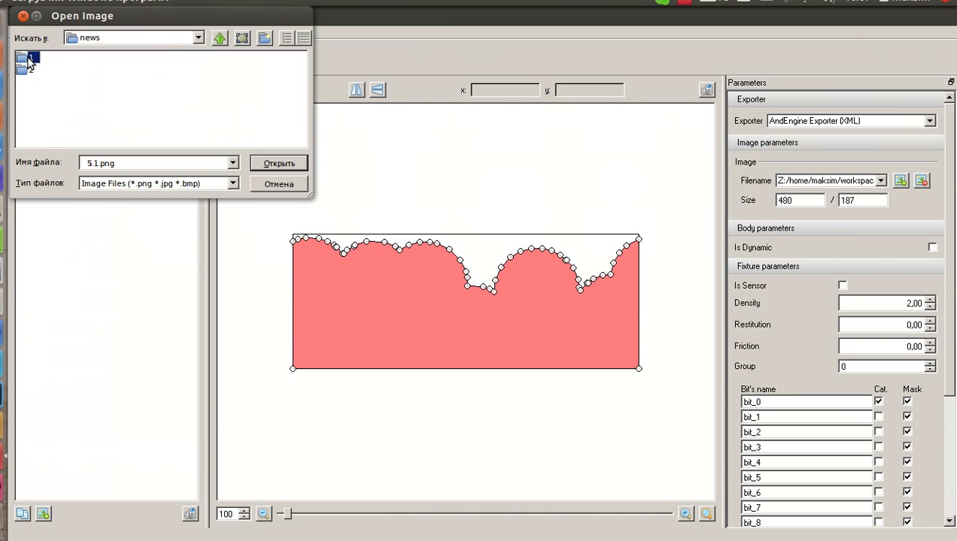
double_click(22, 60)
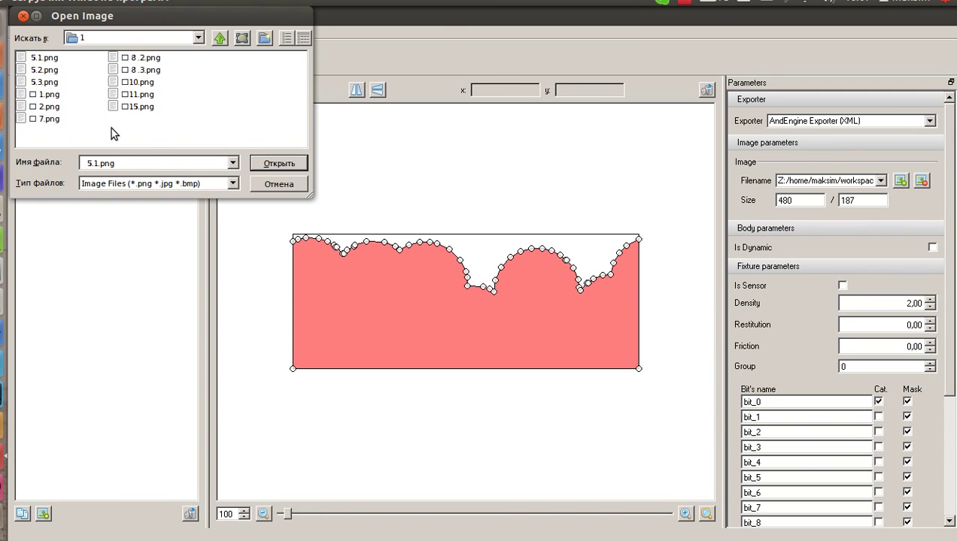
click(53, 95)
click(278, 163)
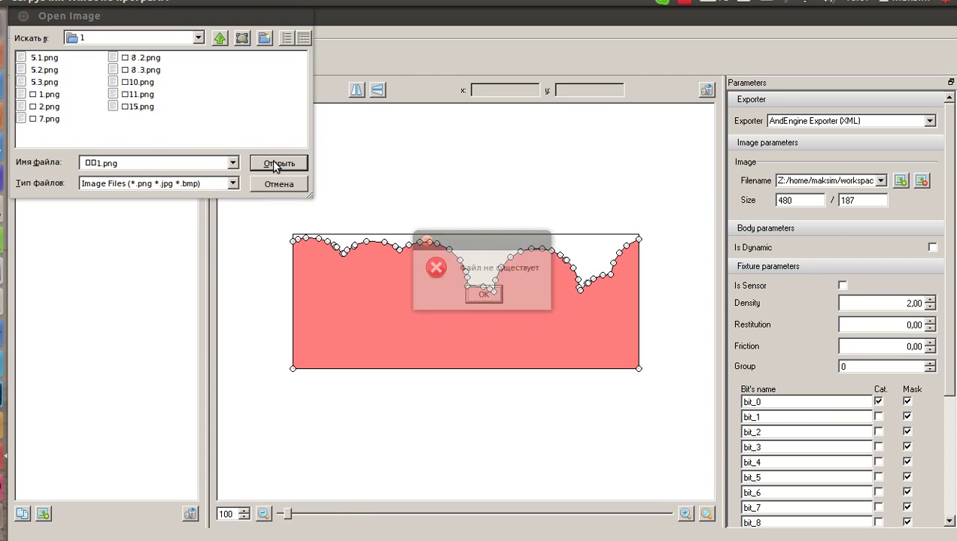
click(482, 295)
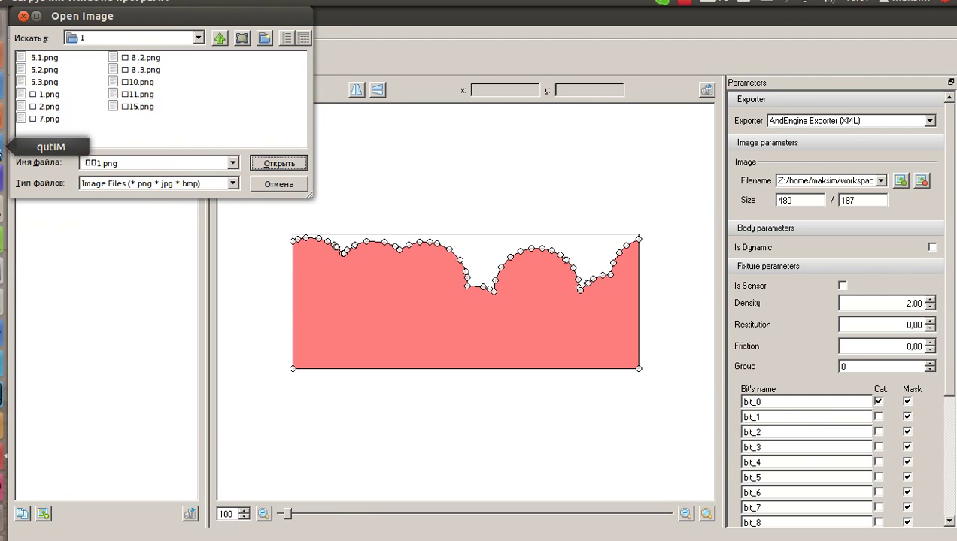
Switch to the file manager and rename the image "1.png (неверная кодировка)" in folder 1 to 1.png
click(6, 116)
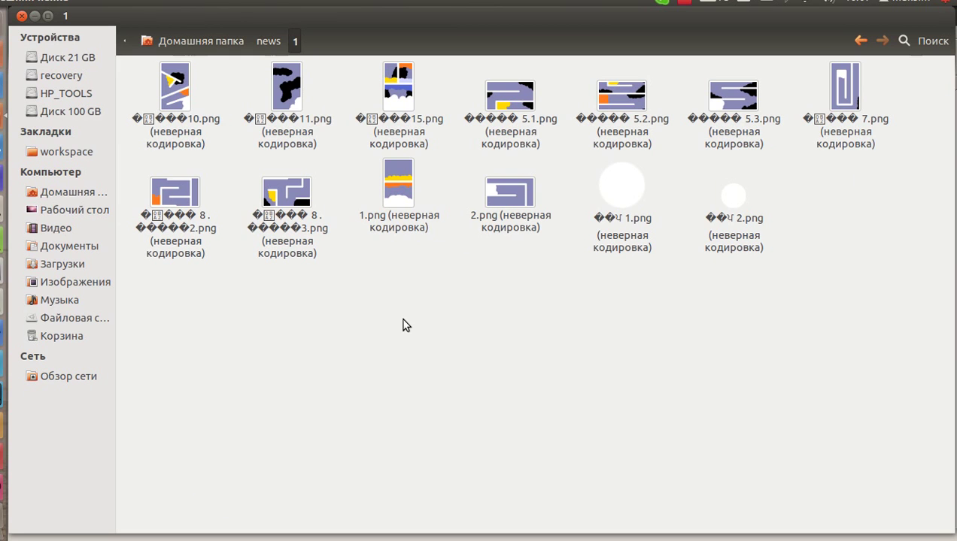
right_click(405, 187)
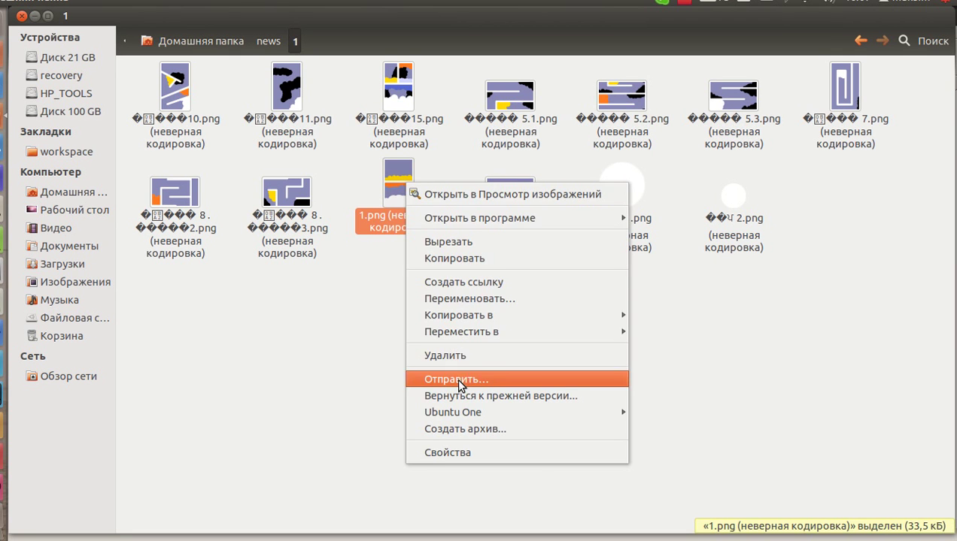
click(459, 302)
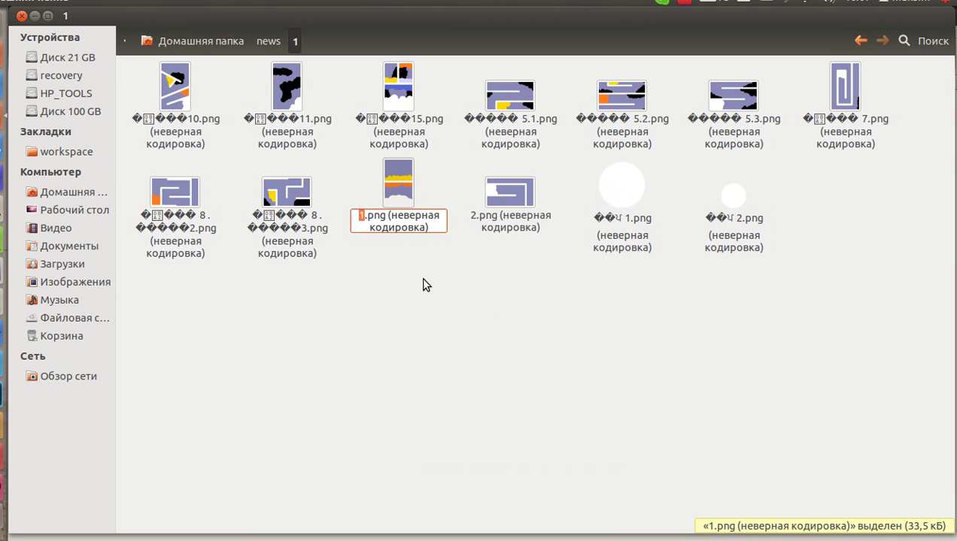
drag(386, 216, 436, 226)
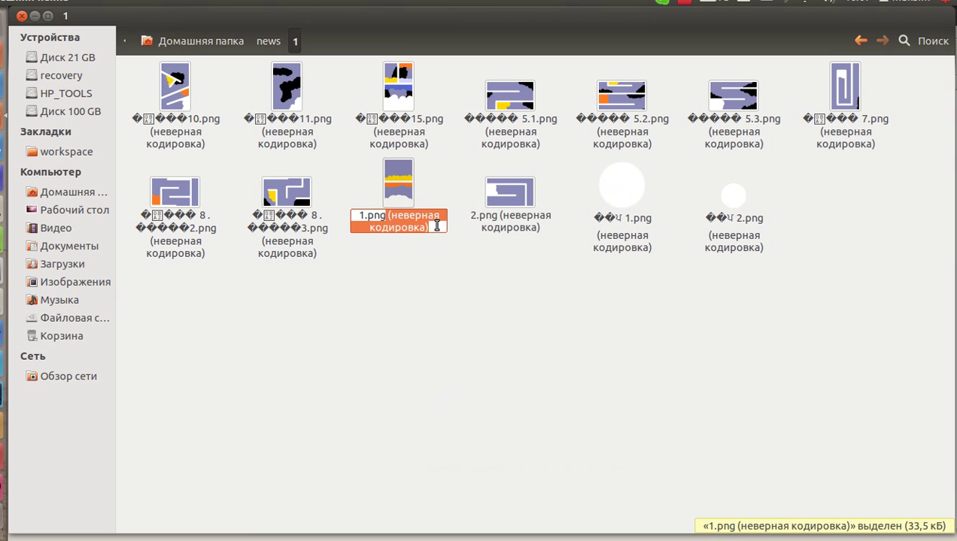
key(BackSpace)
key(Return)
click(404, 280)
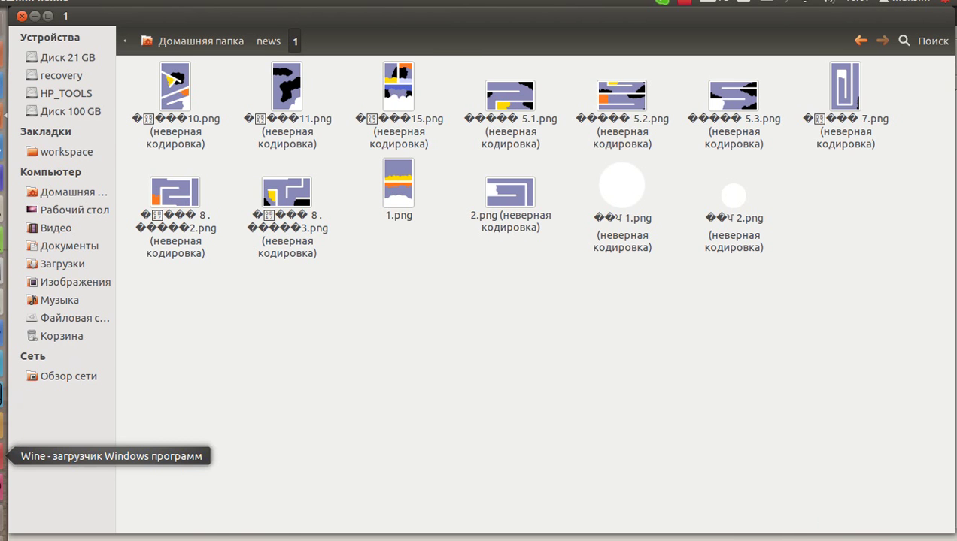
Switch back to PhysicsEditor, reload folder 1 in the image dialog and add the renamed 1.png as a sprite
click(15, 452)
click(219, 38)
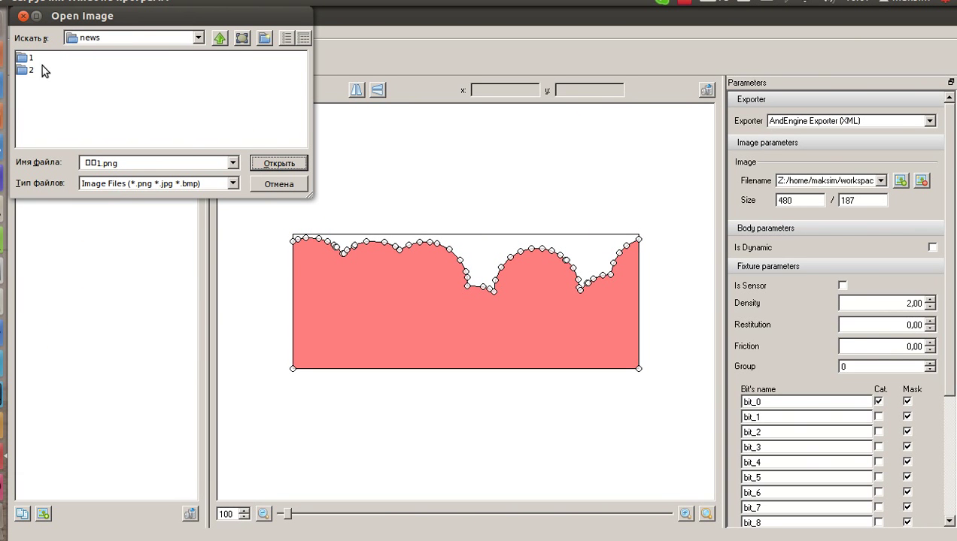
double_click(31, 59)
click(131, 119)
click(269, 160)
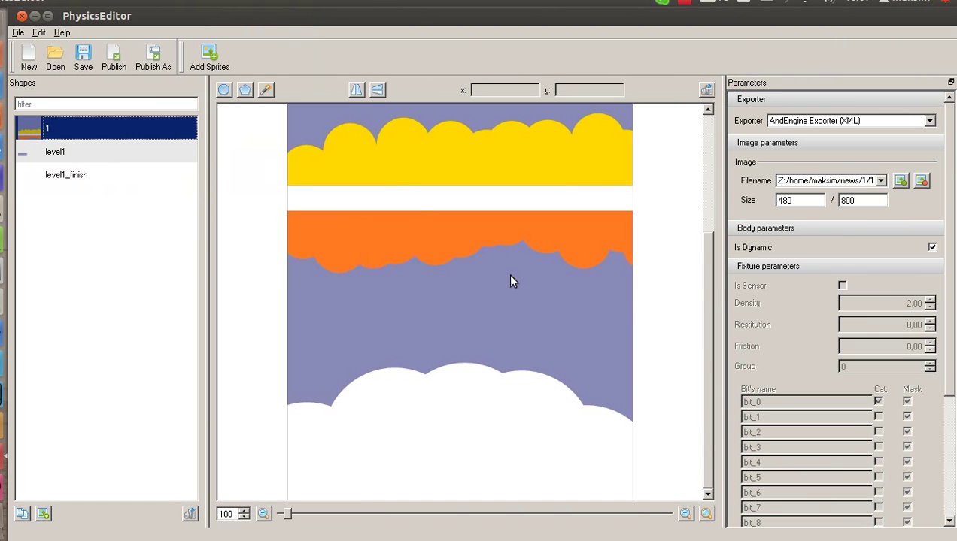
Examine the full height of the new sprite 1, and review the level1 and level1_finish collision shapes
drag(705, 344, 710, 214)
click(59, 129)
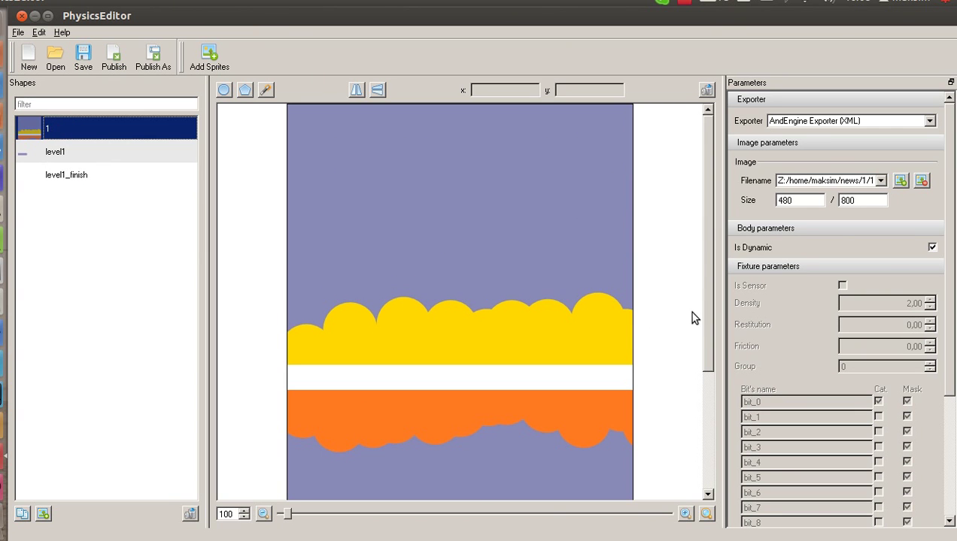
drag(705, 313, 711, 406)
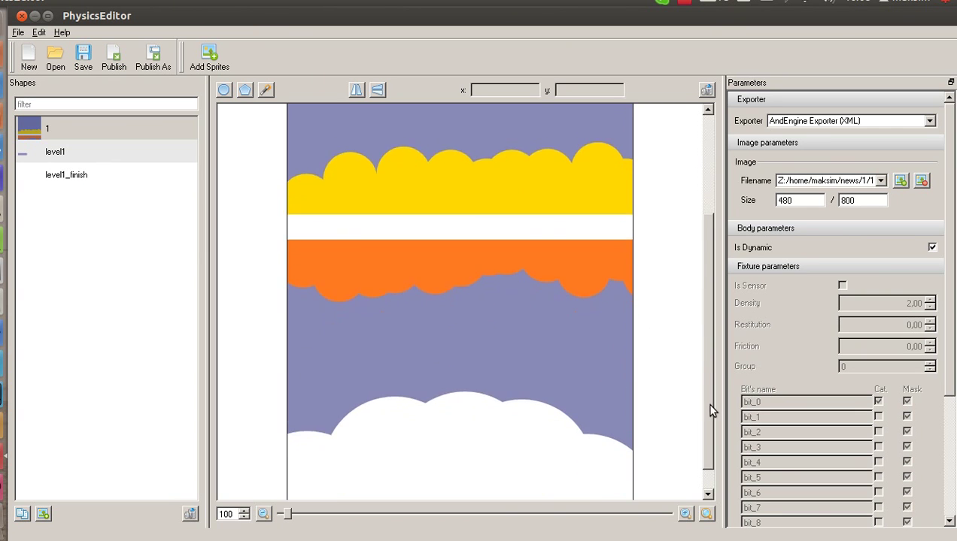
click(45, 133)
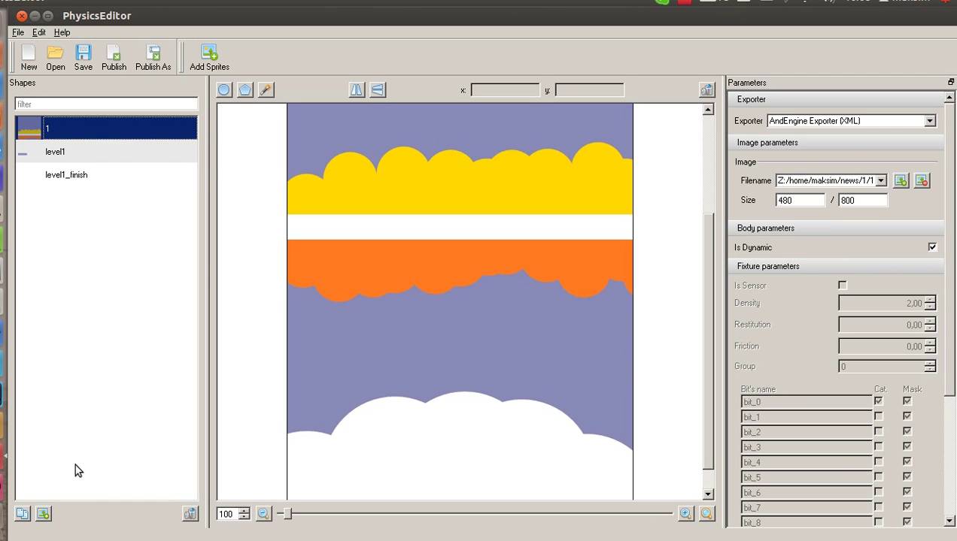
click(74, 153)
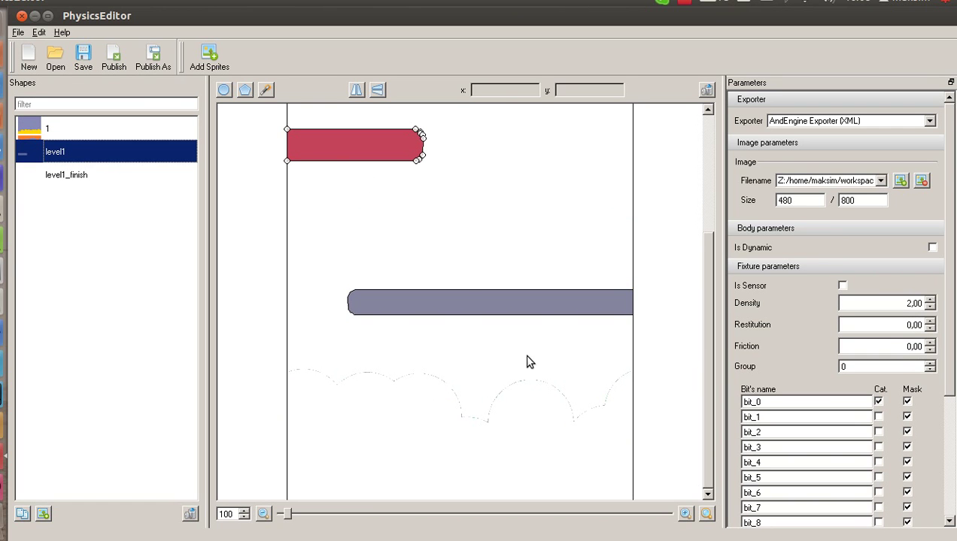
click(93, 179)
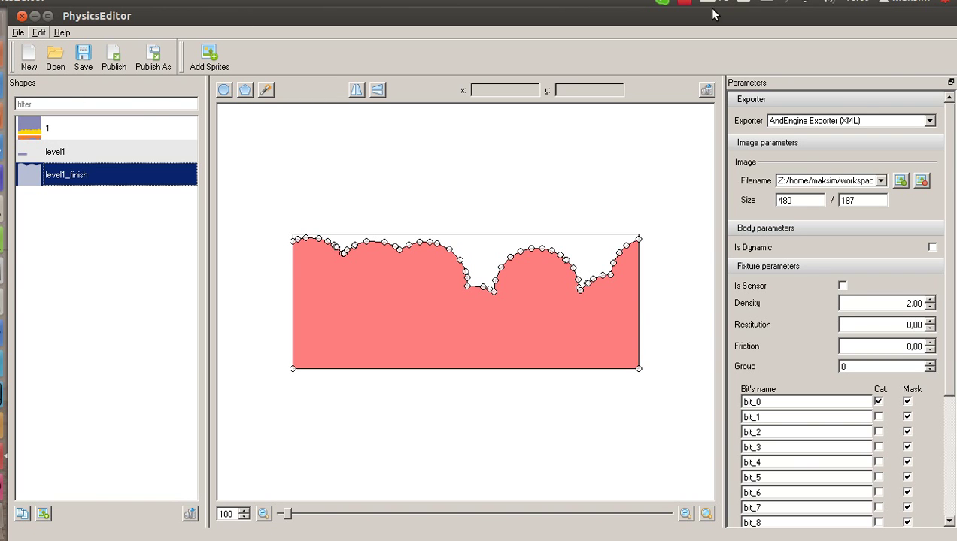
click(679, 1)
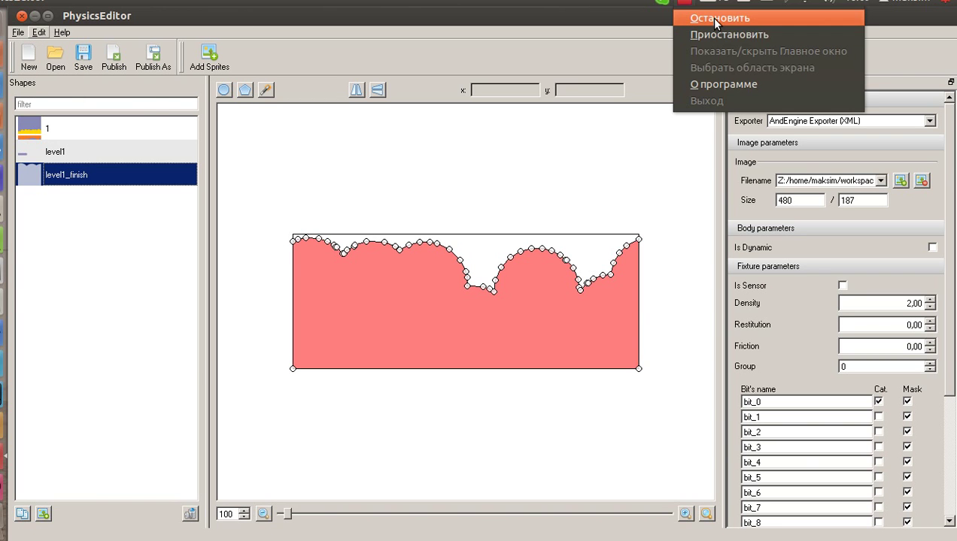